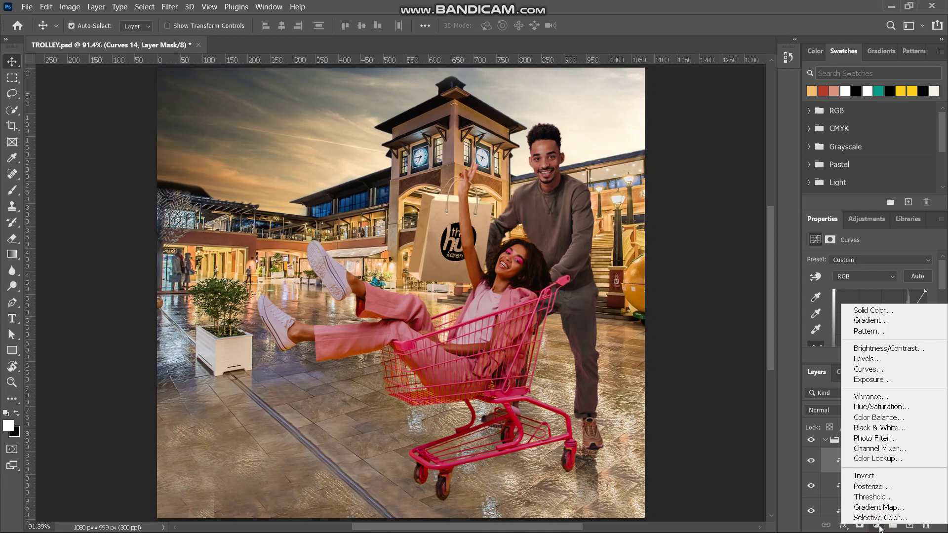
# Step: Add a Hue/Saturation adjustment clipped above Curves 14 in the sky group and adjust its overall saturation
pyautogui.click(885, 407)
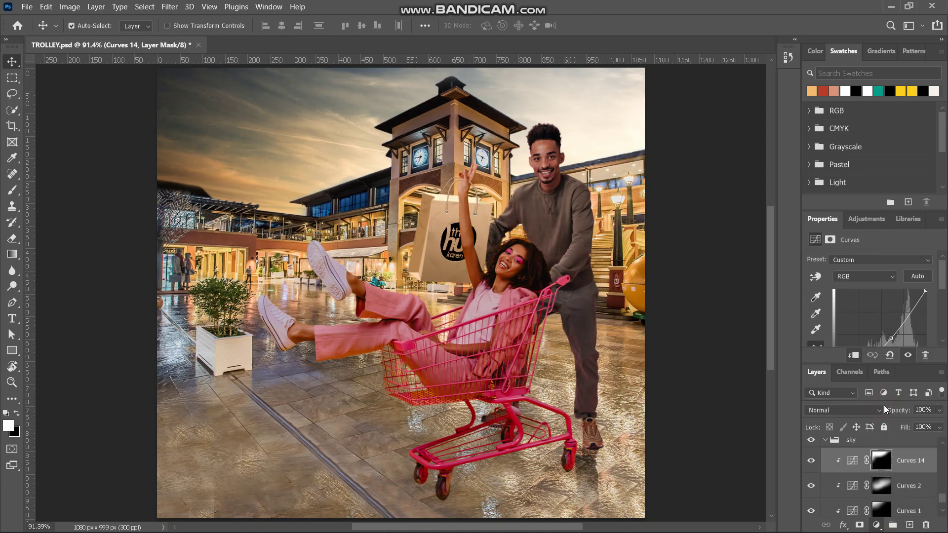
pyautogui.click(852, 355)
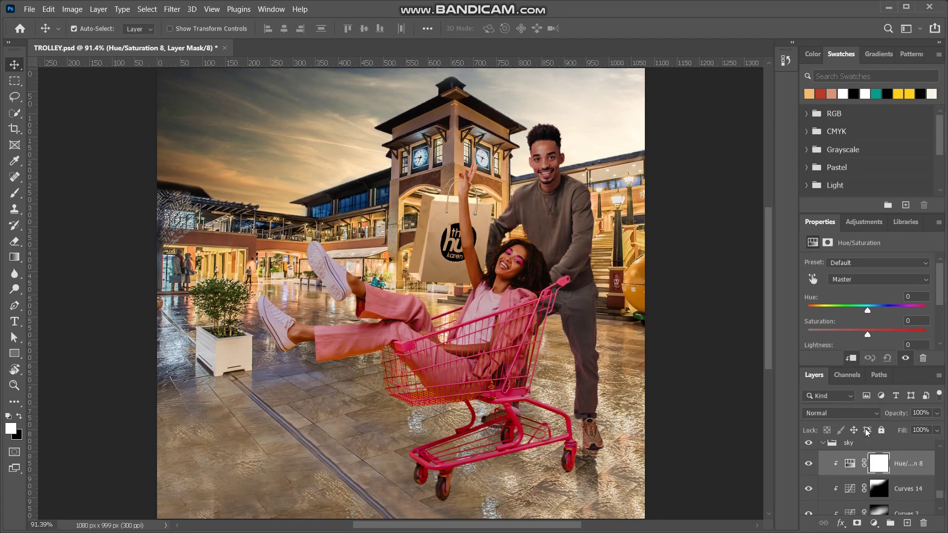
pyautogui.click(849, 469)
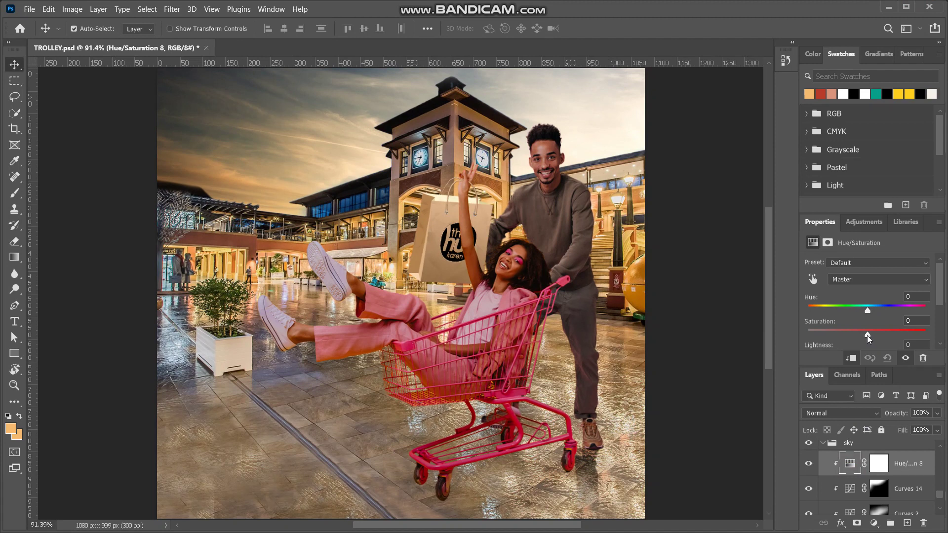
pyautogui.moveTo(867, 336)
pyautogui.mouseDown()
pyautogui.moveTo(880, 337)
pyautogui.moveTo(864, 335)
pyautogui.mouseUp()
# Step: Lower the Cyans saturation in the sky's Hue/Saturation adjustment and compare the sky with and without it
pyautogui.click(839, 278)
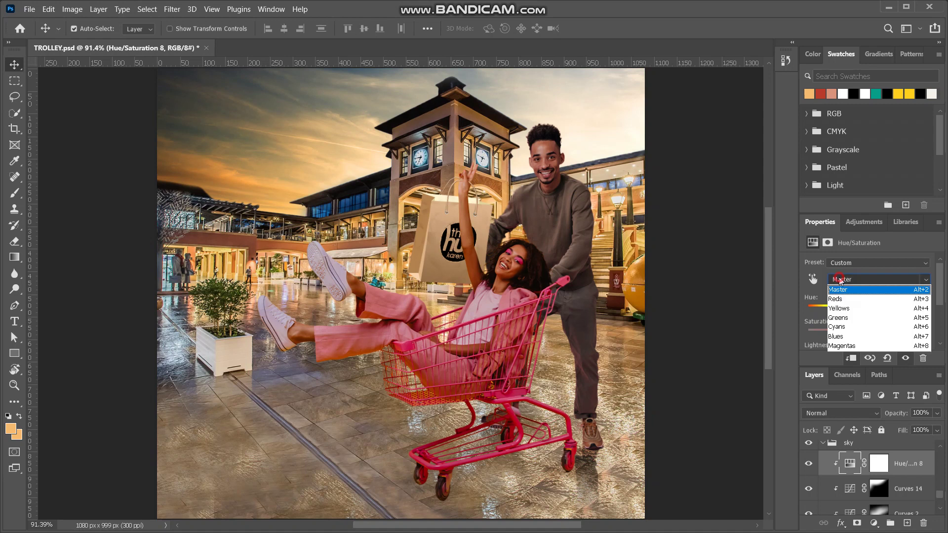
pyautogui.click(851, 327)
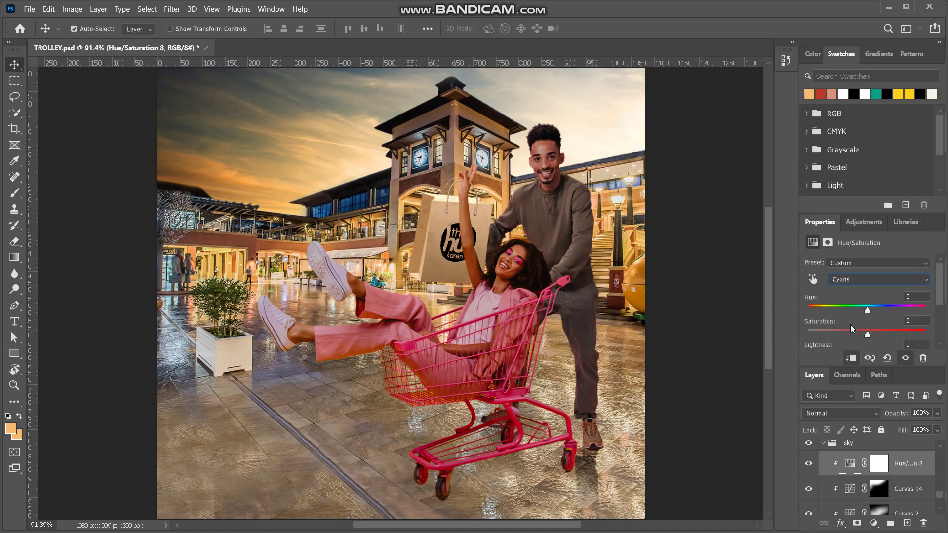
pyautogui.moveTo(868, 333); pyautogui.dragTo(847, 334)
pyautogui.click(808, 464)
pyautogui.click(810, 464)
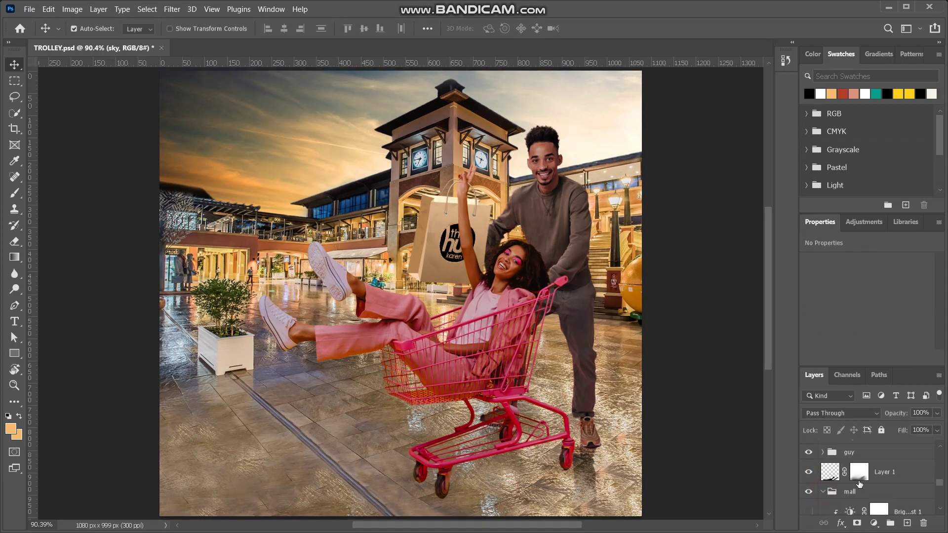
# Step: Make the Curves 13 and Curves 3 adjustments in the mall group visible
pyautogui.scroll(-6, 858, 483)
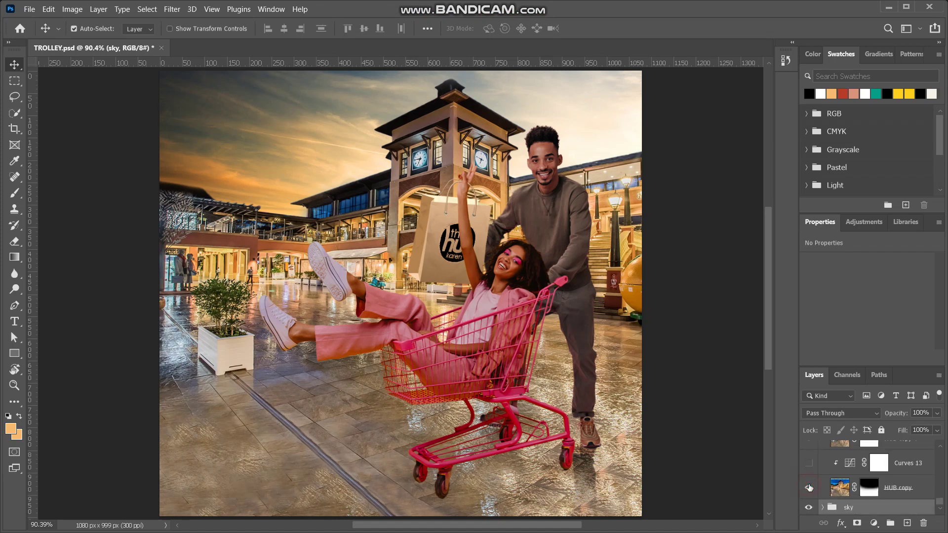
pyautogui.click(809, 467)
pyautogui.scroll(2, 940, 504)
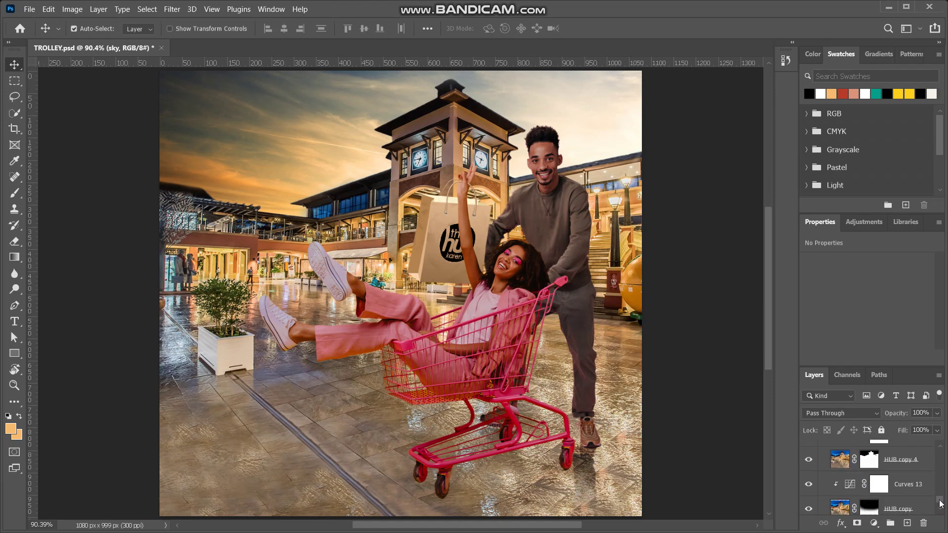
pyautogui.scroll(2, 833, 483)
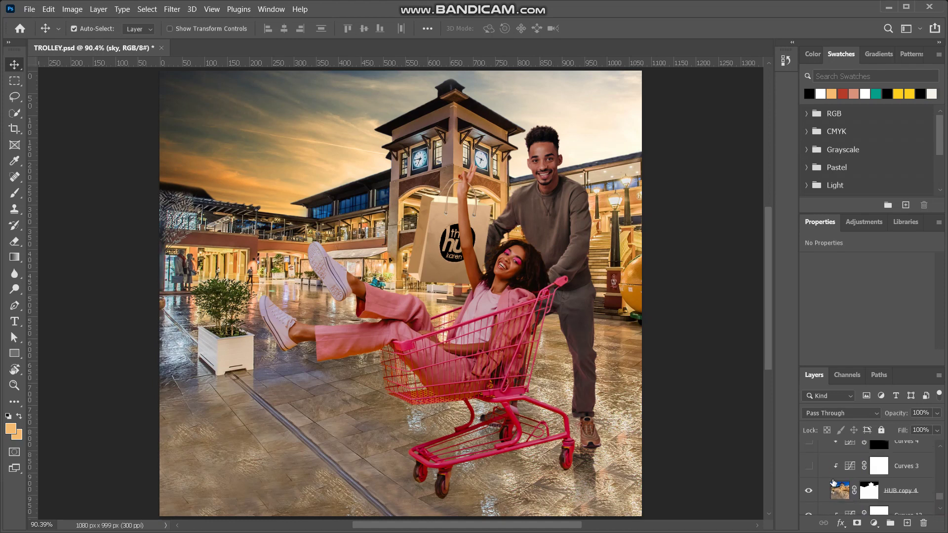
pyautogui.click(809, 466)
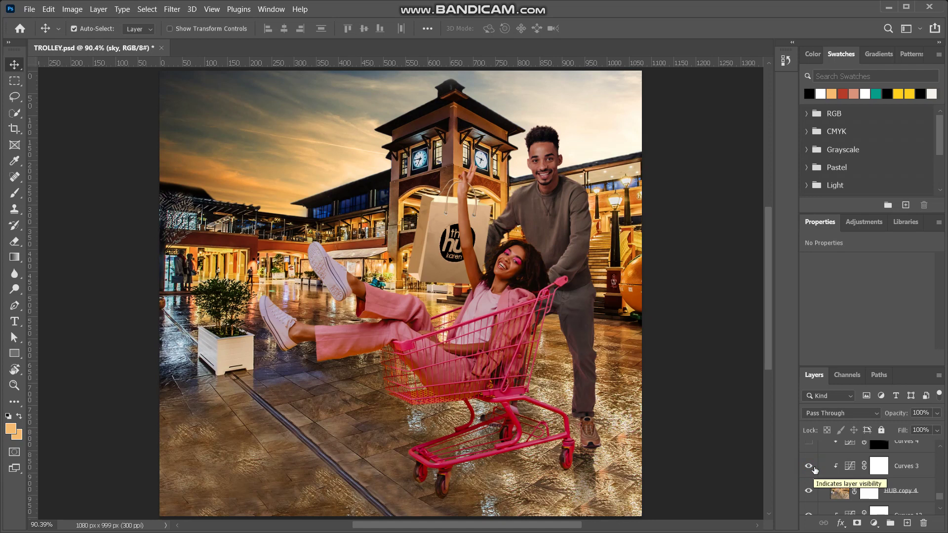
# Step: Turn on the mall group's Curves 4, Curves 12, HUB copy 3 and Brightness/Contrast 1 layers
pyautogui.scroll(2, 812, 475)
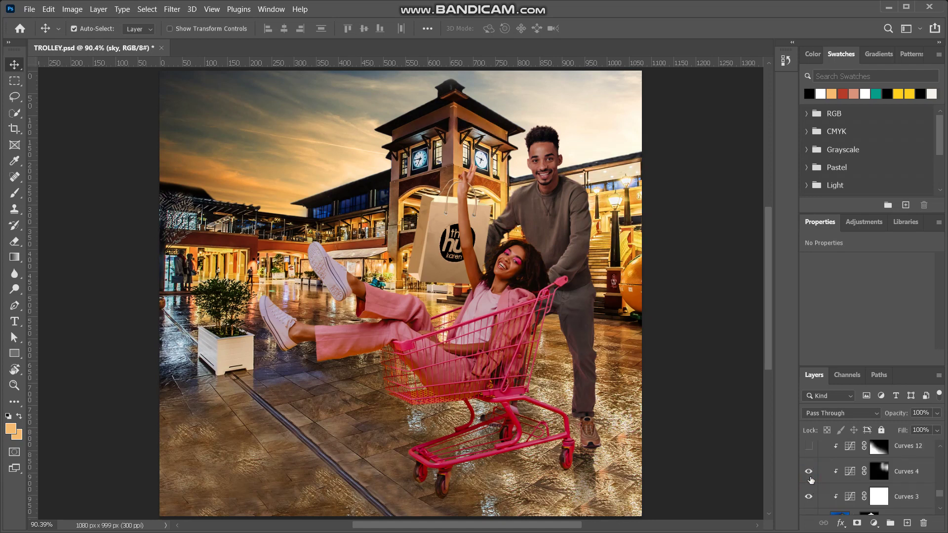
pyautogui.click(809, 472)
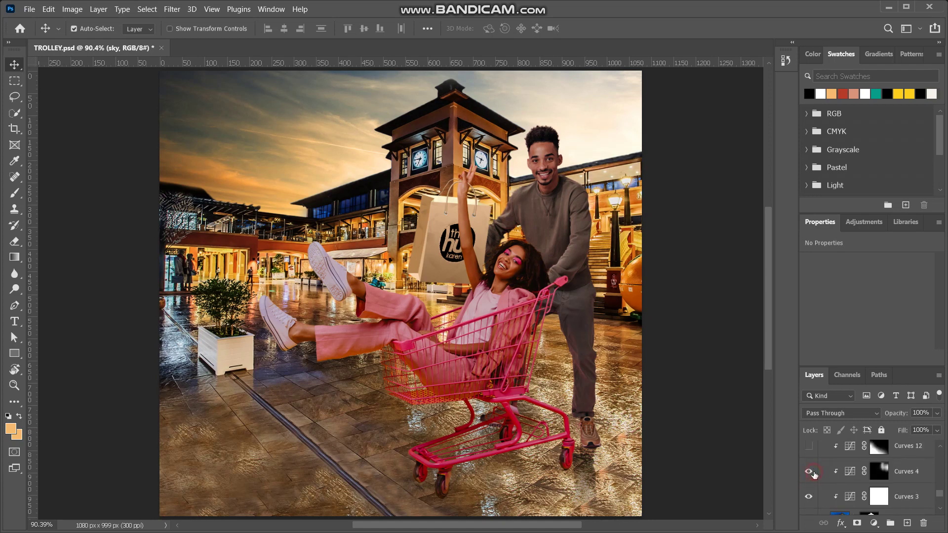
pyautogui.click(813, 473)
pyautogui.scroll(1, 814, 472)
pyautogui.click(808, 476)
pyautogui.click(809, 452)
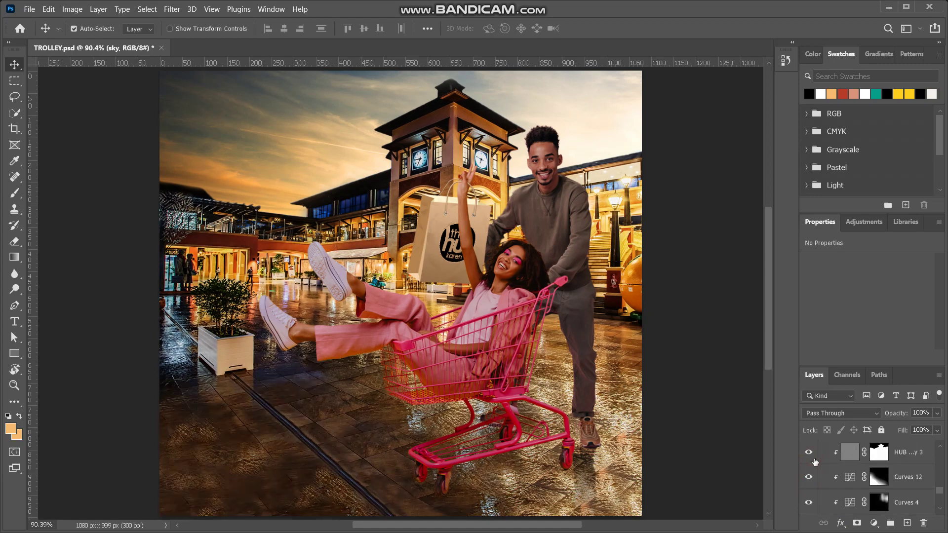
pyautogui.scroll(1, 814, 461)
pyautogui.click(808, 458)
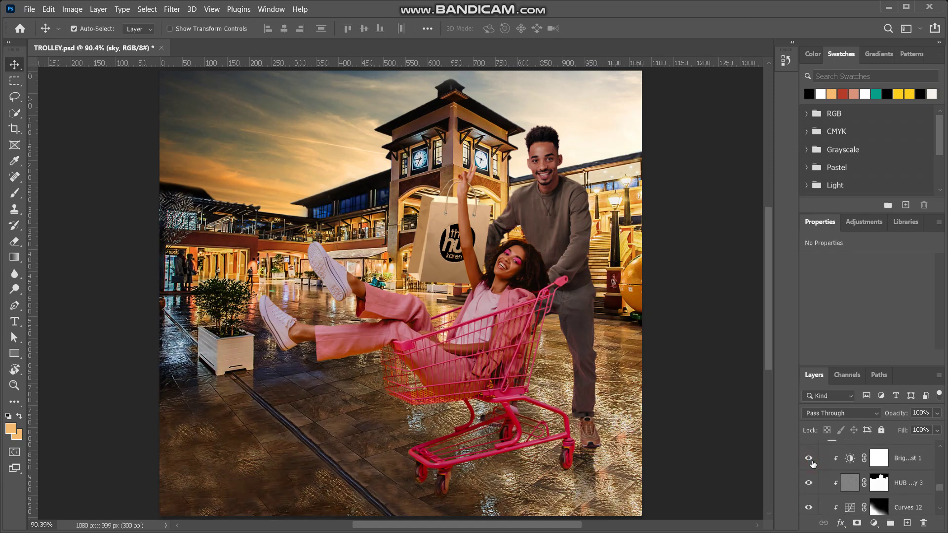
# Step: Add a Hue/Saturation adjustment above Curves 12 in the mall group with its master saturation at +13
pyautogui.scroll(1, 812, 464)
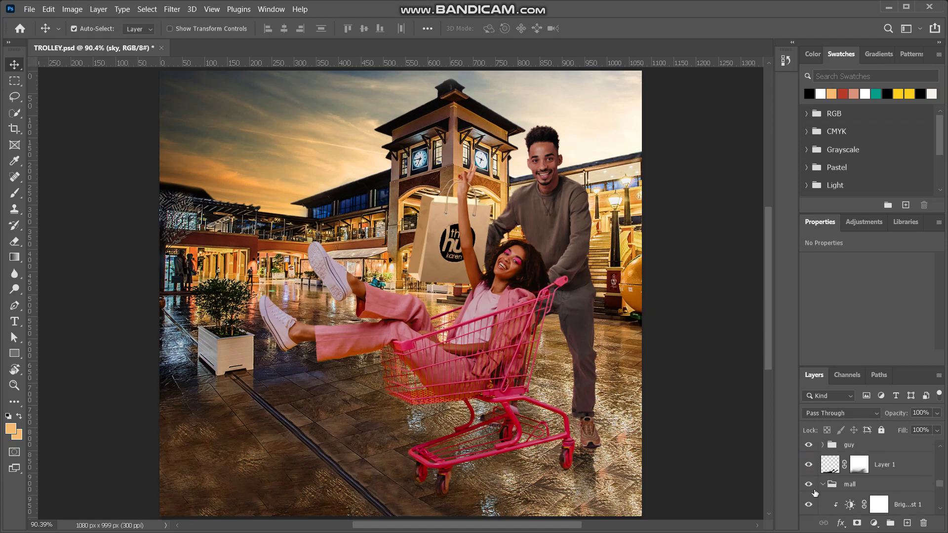
pyautogui.scroll(-1, 814, 493)
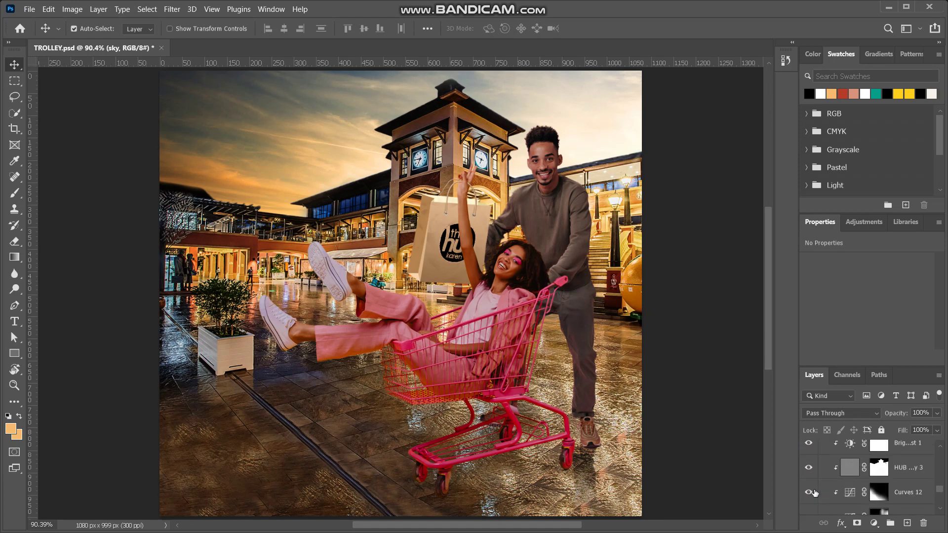
pyautogui.scroll(-1, 863, 498)
pyautogui.click(907, 461)
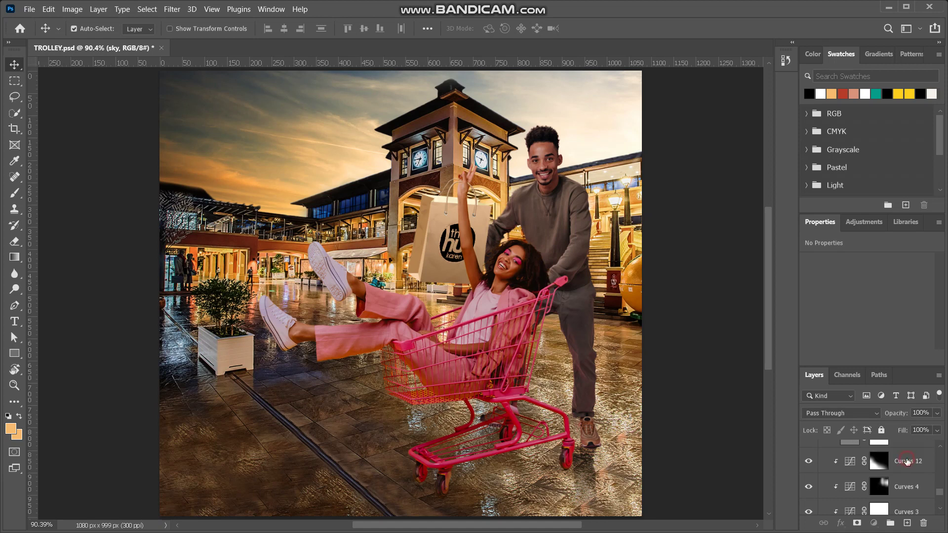
pyautogui.click(874, 523)
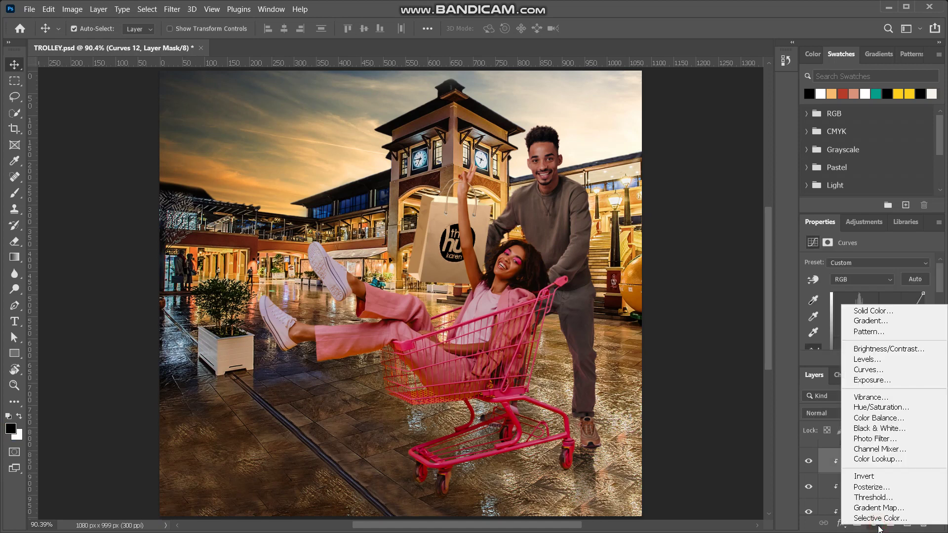
pyautogui.click(875, 411)
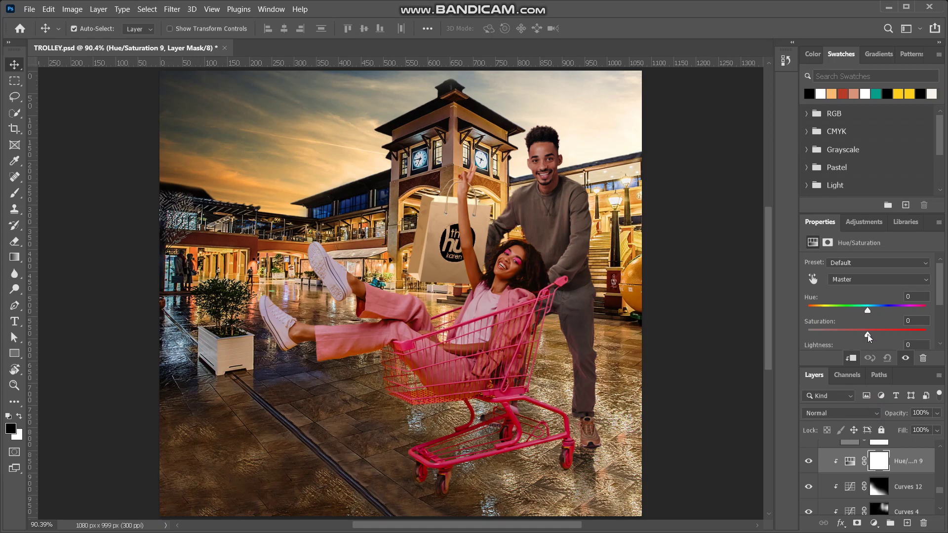
pyautogui.moveTo(868, 338); pyautogui.dragTo(875, 339)
pyautogui.click(851, 462)
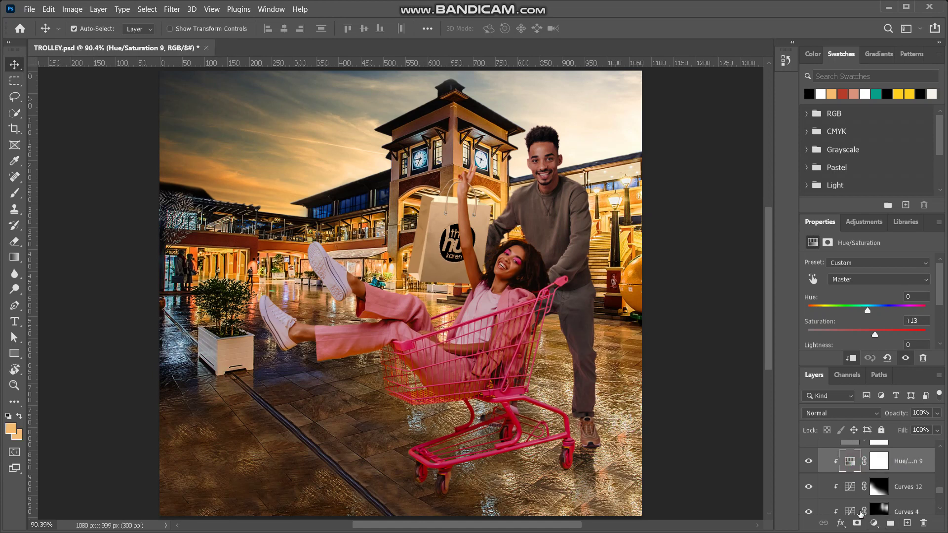
# Step: Add another Hue/Saturation adjustment, sample the blue windows, and set Blues to hue -35, saturation -100 and lightness -21
pyautogui.click(873, 524)
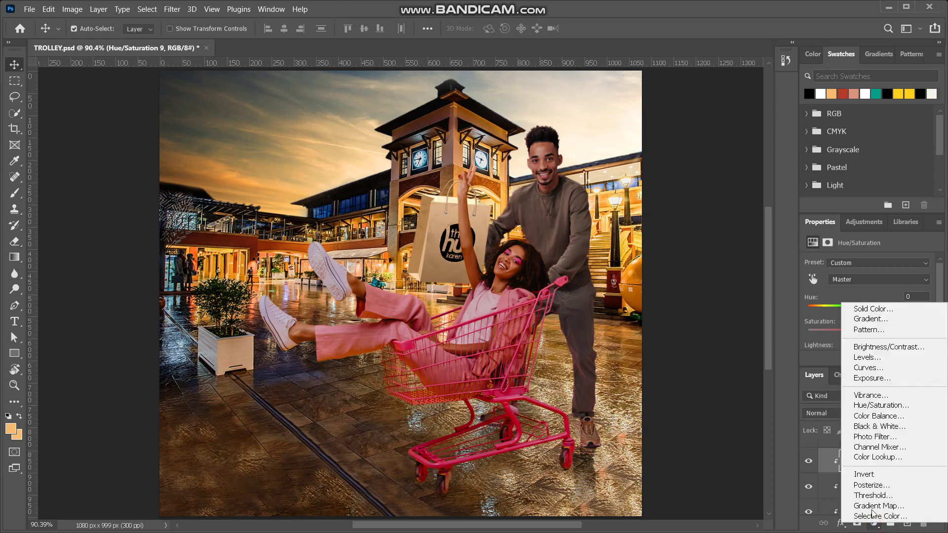
pyautogui.click(877, 405)
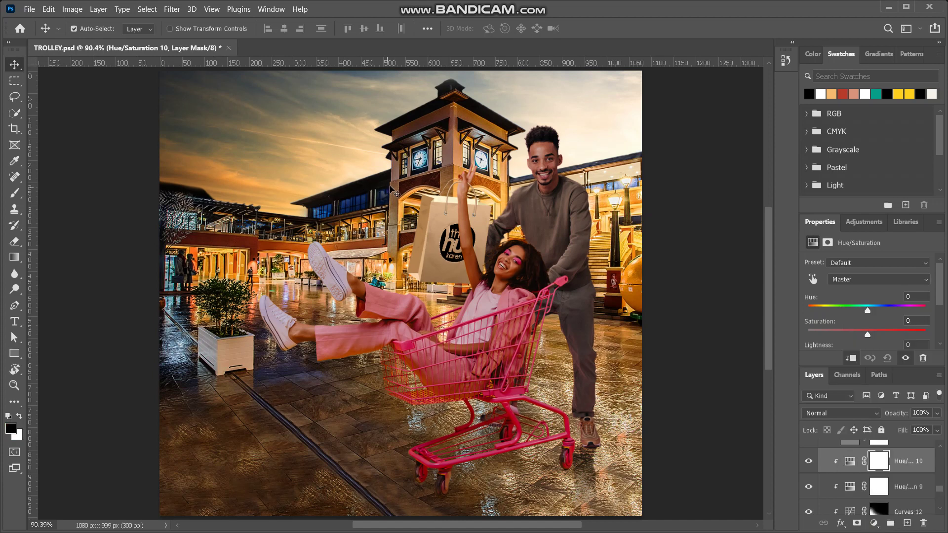
pyautogui.click(814, 285)
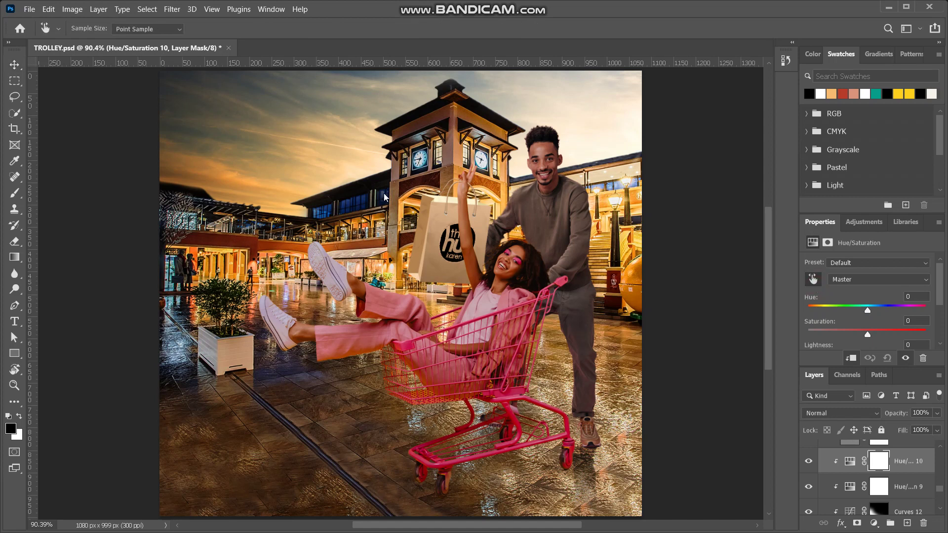
pyautogui.click(366, 197)
pyautogui.moveTo(866, 312); pyautogui.dragTo(729, 326)
pyautogui.scroll(-2, 871, 330)
pyautogui.moveTo(867, 319); pyautogui.dragTo(856, 320)
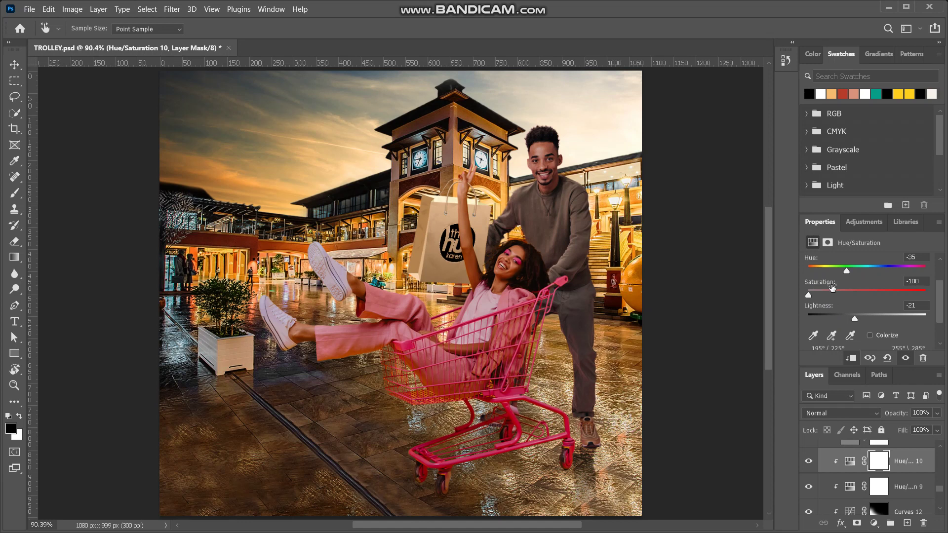
# Step: Sample the tower's clock face and set the Cyans hue to -36 in the same Hue/Saturation adjustment
pyautogui.scroll(2, 831, 287)
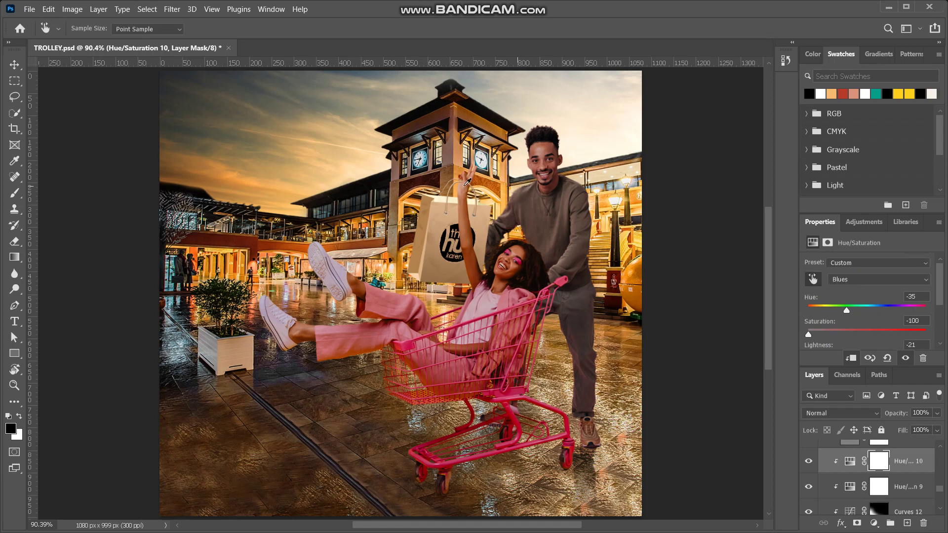
pyautogui.click(428, 158)
pyautogui.moveTo(868, 313); pyautogui.dragTo(846, 311)
# Step: Toggle the visibility of HUB copy 4 in the mall group off and on to compare
pyautogui.scroll(1, 896, 475)
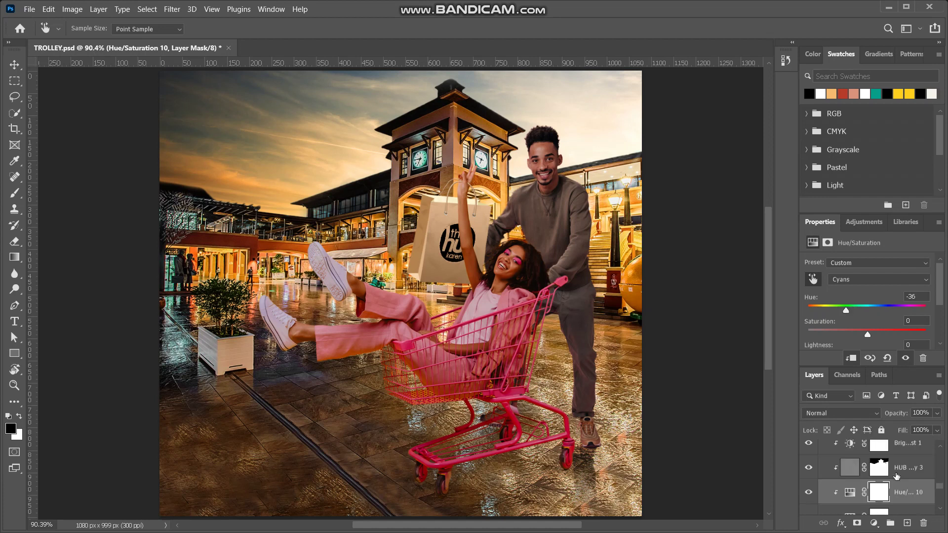
pyautogui.scroll(-4, 896, 476)
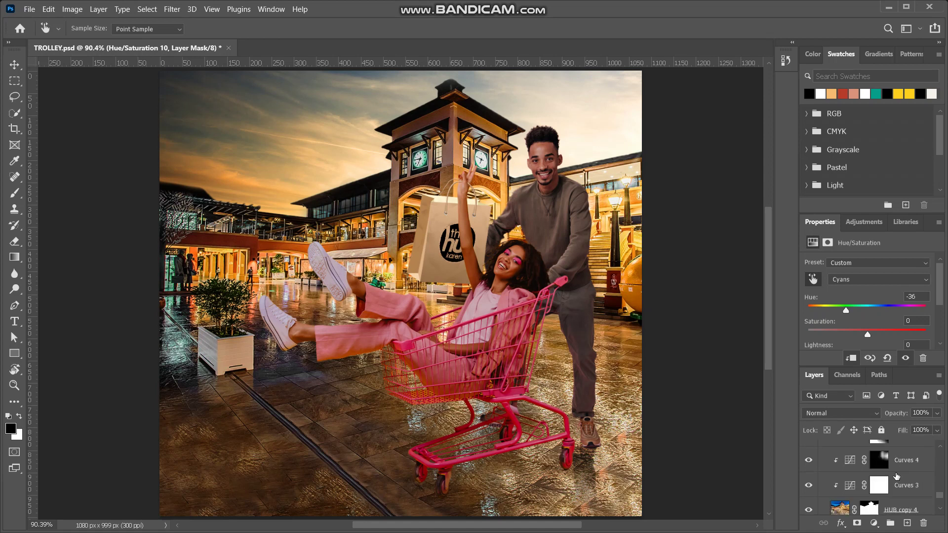
pyautogui.scroll(-1, 896, 475)
pyautogui.click(807, 480)
pyautogui.click(807, 480)
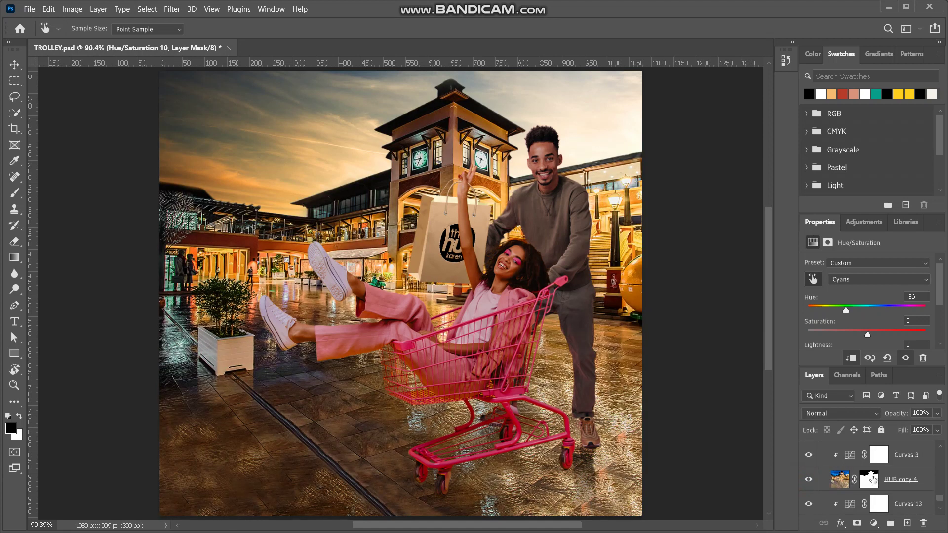
# Step: Collapse the mall layer group
pyautogui.scroll(3, 872, 479)
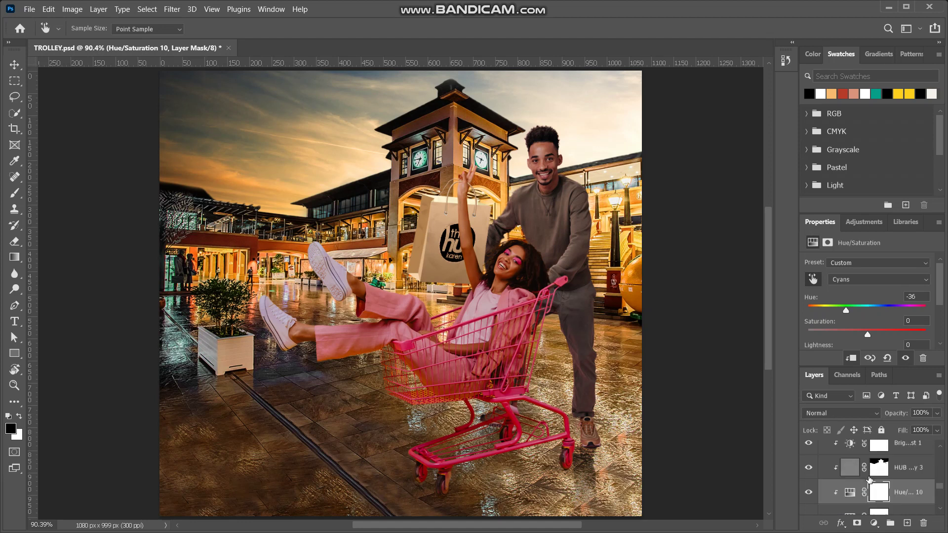
pyautogui.scroll(2, 850, 492)
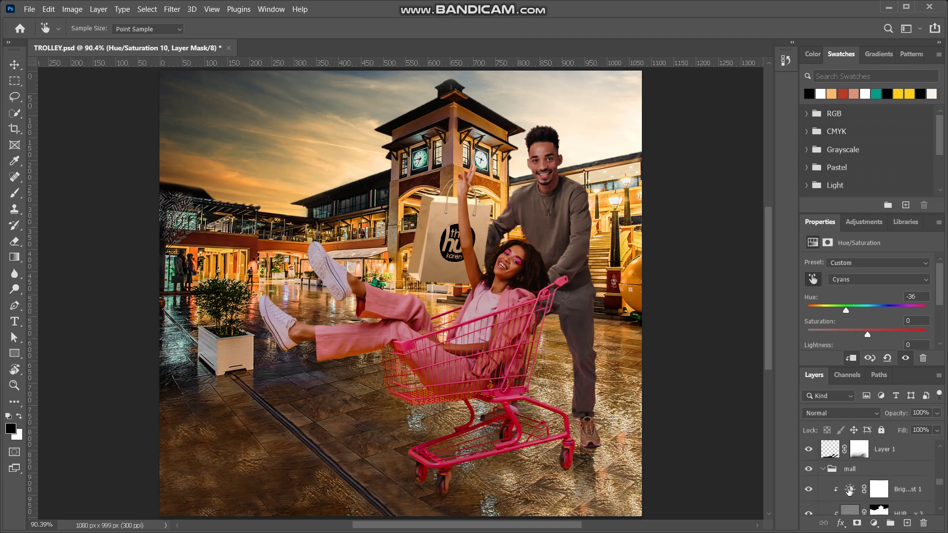
pyautogui.click(822, 469)
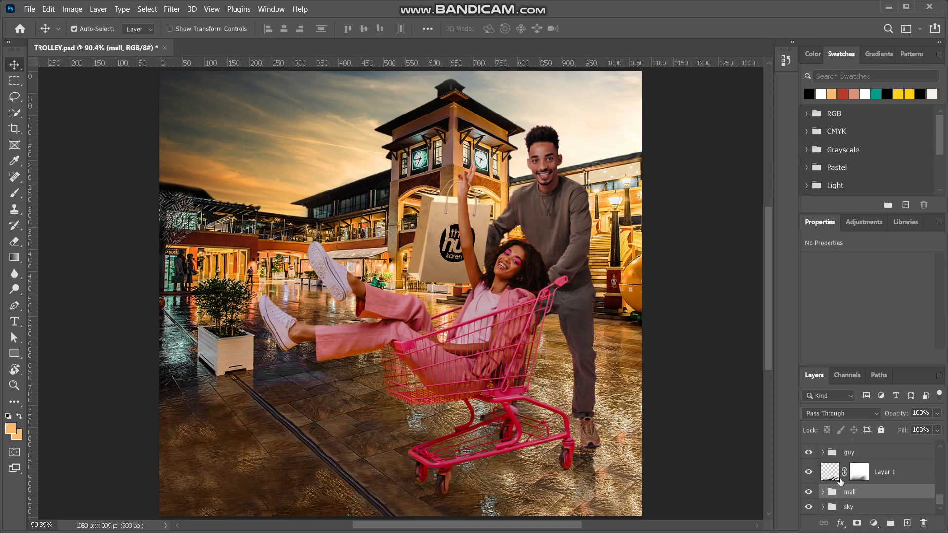
# Step: Toggle Layer 1 above the mall group off and on, and select it to examine its settings
pyautogui.click(807, 472)
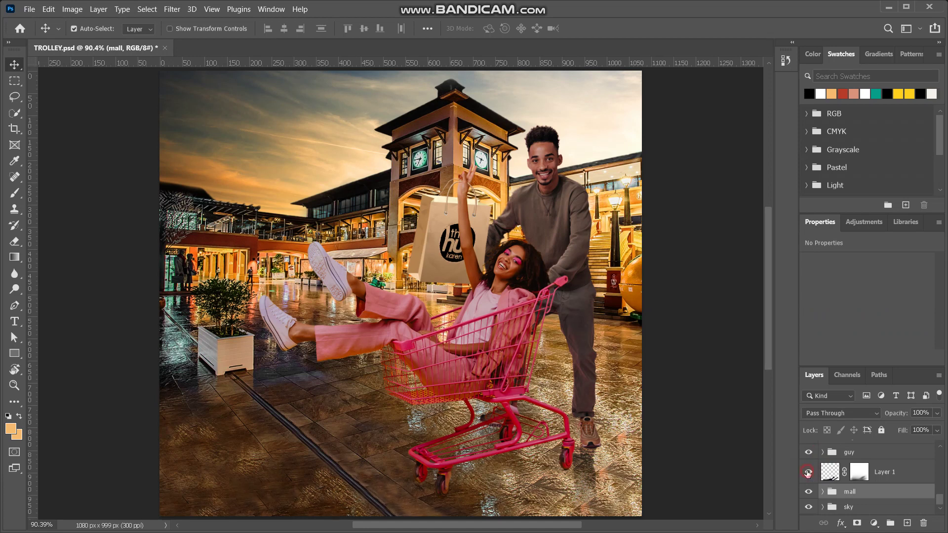
pyautogui.click(807, 472)
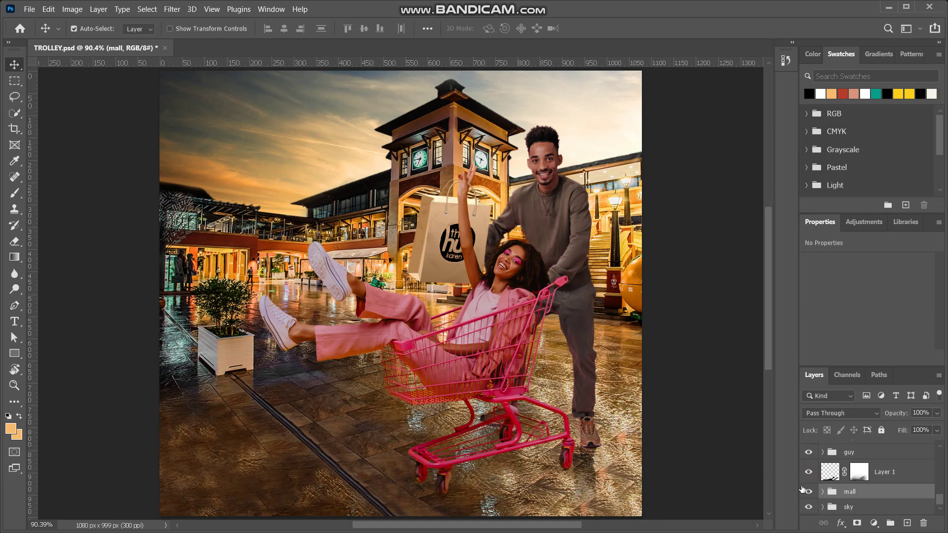
pyautogui.hotkey('shift', 'alt', 'o')
pyautogui.click(830, 478)
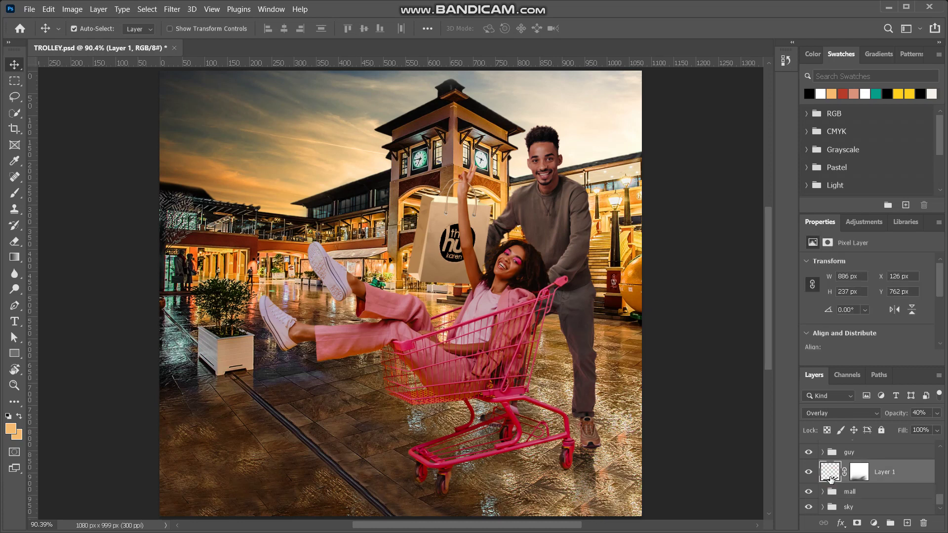
pyautogui.scroll(1, 845, 469)
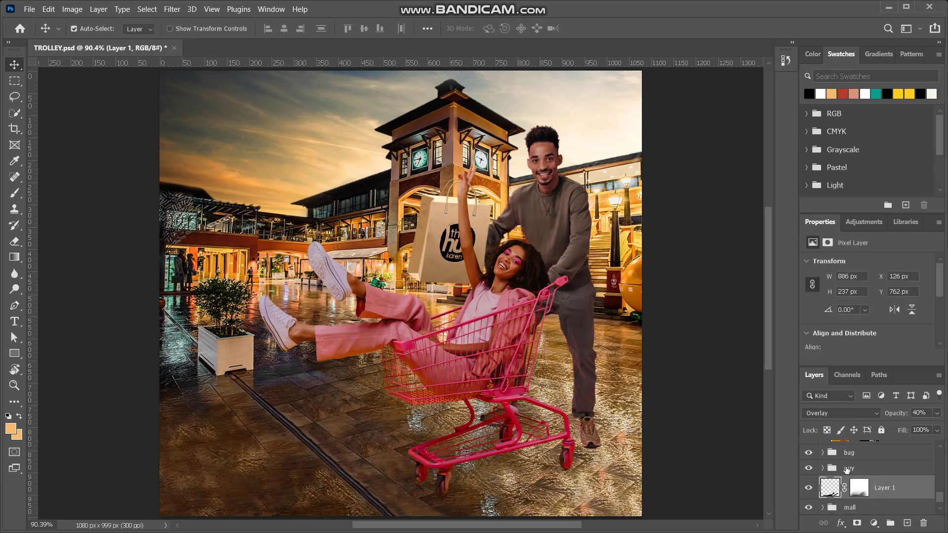
# Step: Expand the guy group and make its bottom layer, the one ending in 65640, visible
pyautogui.click(846, 467)
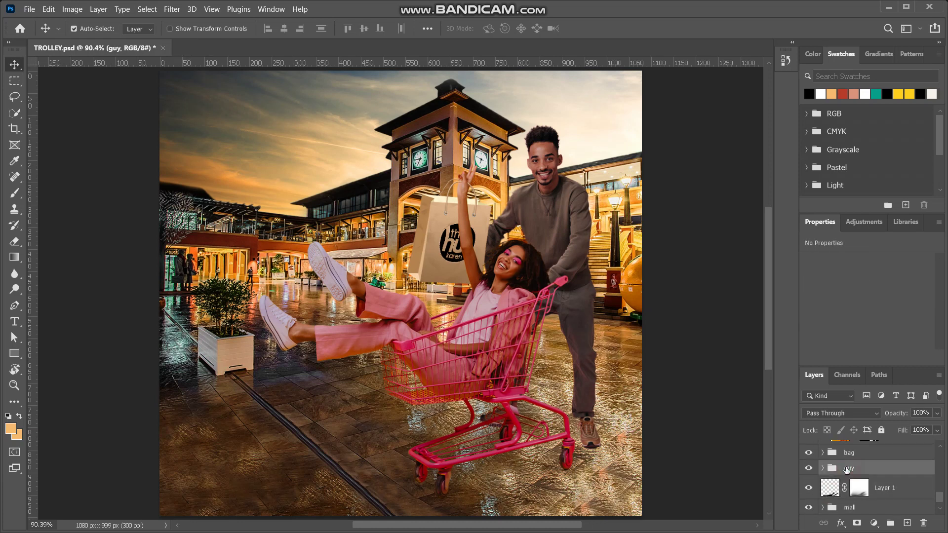
pyautogui.click(821, 469)
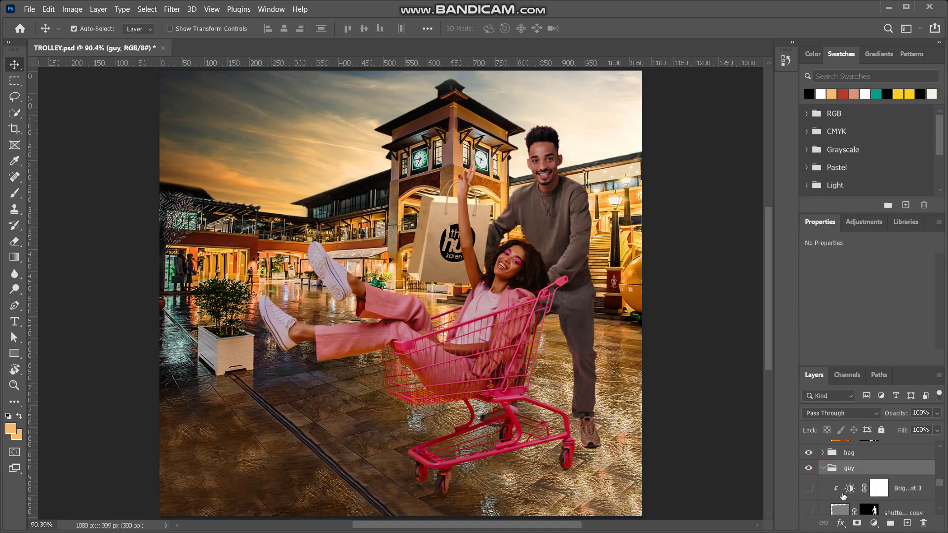
pyautogui.scroll(-3, 842, 496)
pyautogui.scroll(-4, 842, 496)
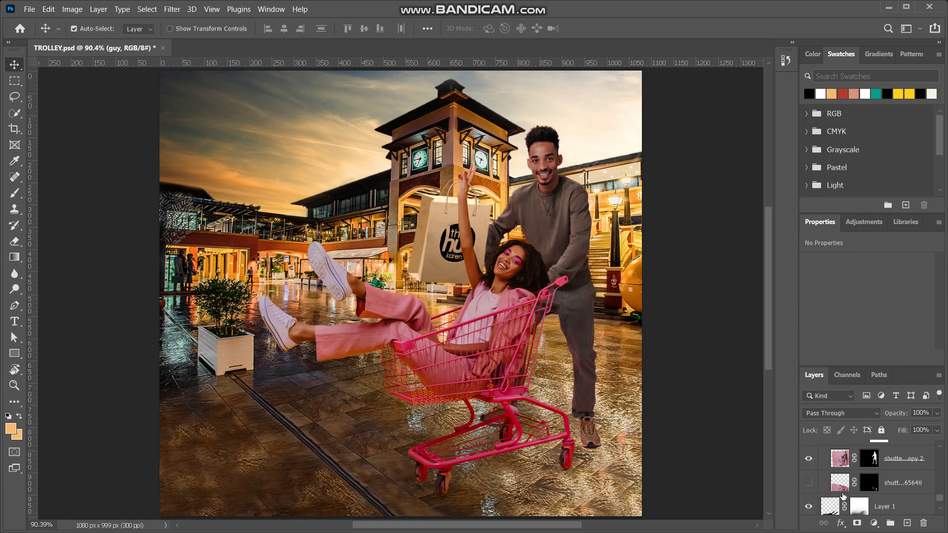
pyautogui.click(812, 486)
pyautogui.click(812, 486)
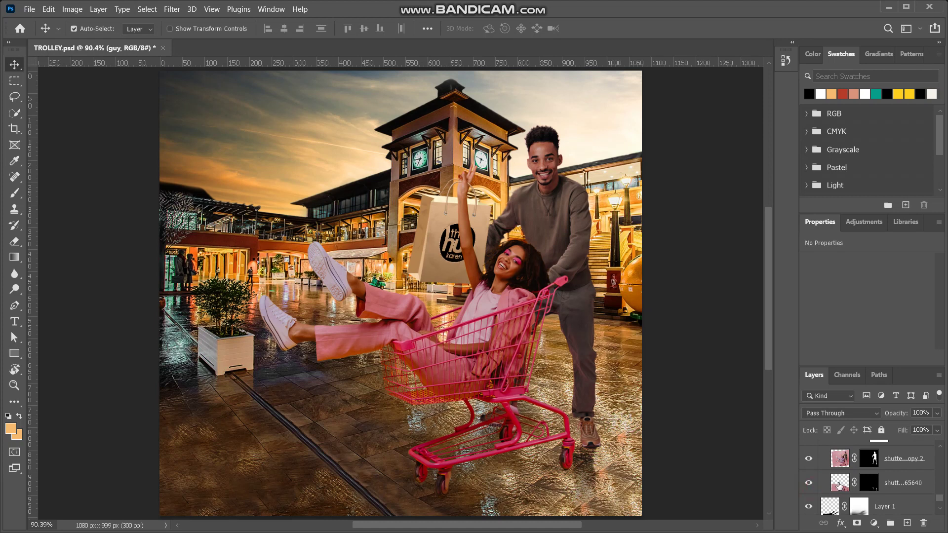
# Step: Turn on the clipped Curves 8, Curves 9 and Curves 10 adjustments in the guy group
pyautogui.scroll(1, 838, 477)
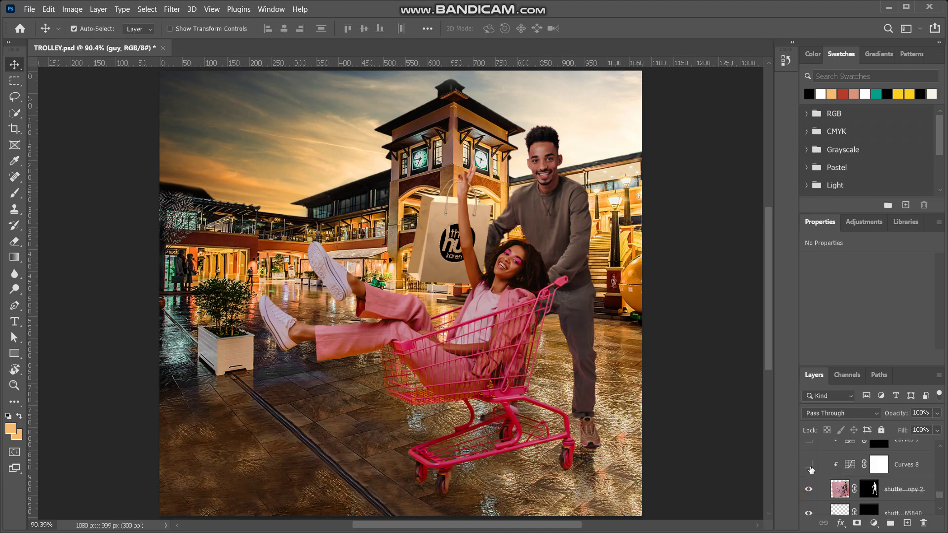
pyautogui.scroll(2, 816, 489)
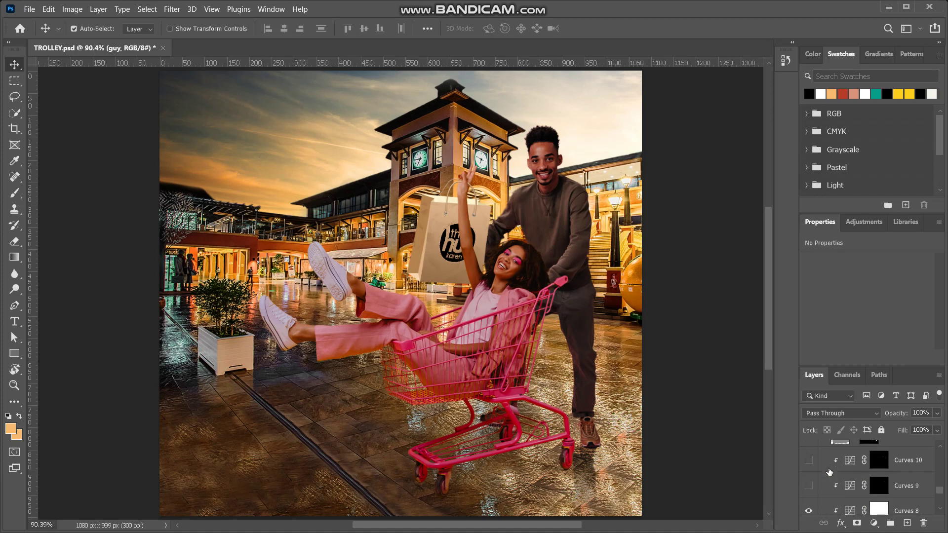
pyautogui.click(812, 487)
pyautogui.click(812, 465)
pyautogui.scroll(1, 812, 469)
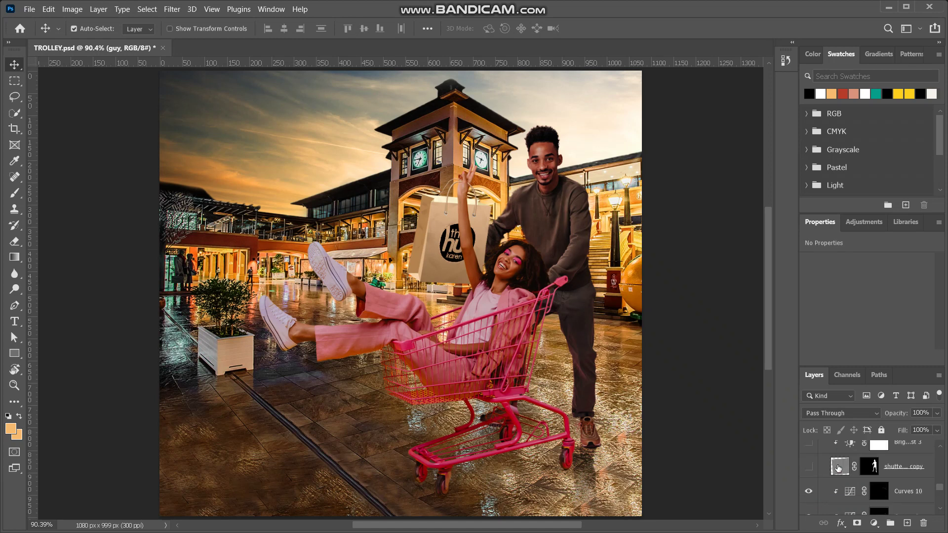
# Step: Show the grey detail copy of the man and its clipped Brightness/Contrast 3 adjustment in the guy group
pyautogui.click(809, 468)
pyautogui.scroll(1, 820, 472)
pyautogui.scroll(1, 822, 473)
pyautogui.click(808, 488)
pyautogui.scroll(-1, 837, 489)
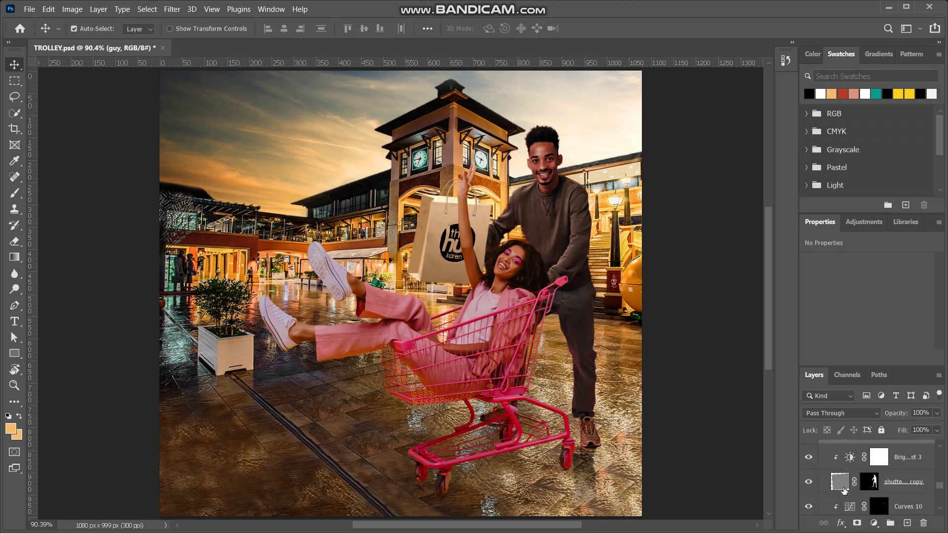
# Step: Add a Hue/Saturation adjustment clipped above Curves 10 in the guy group and set its saturation to +6
pyautogui.click(879, 505)
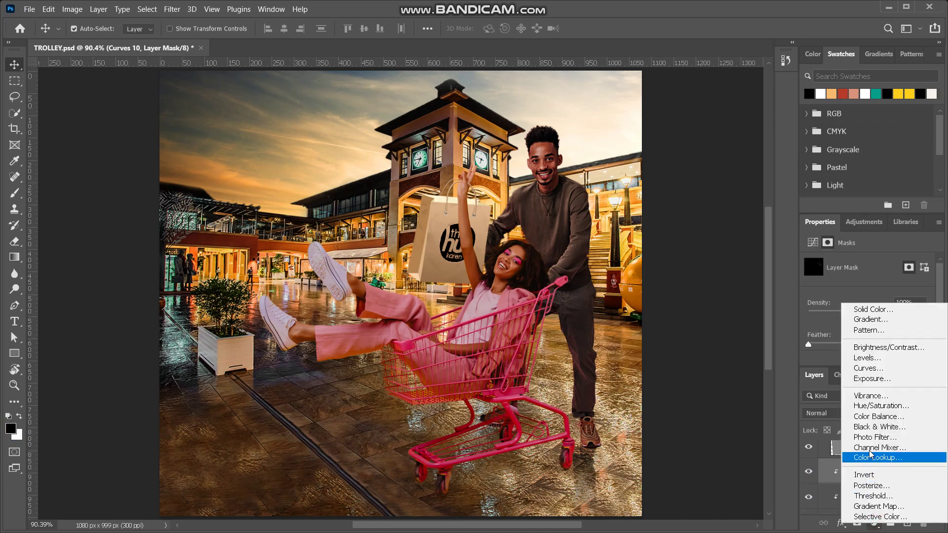
pyautogui.click(877, 406)
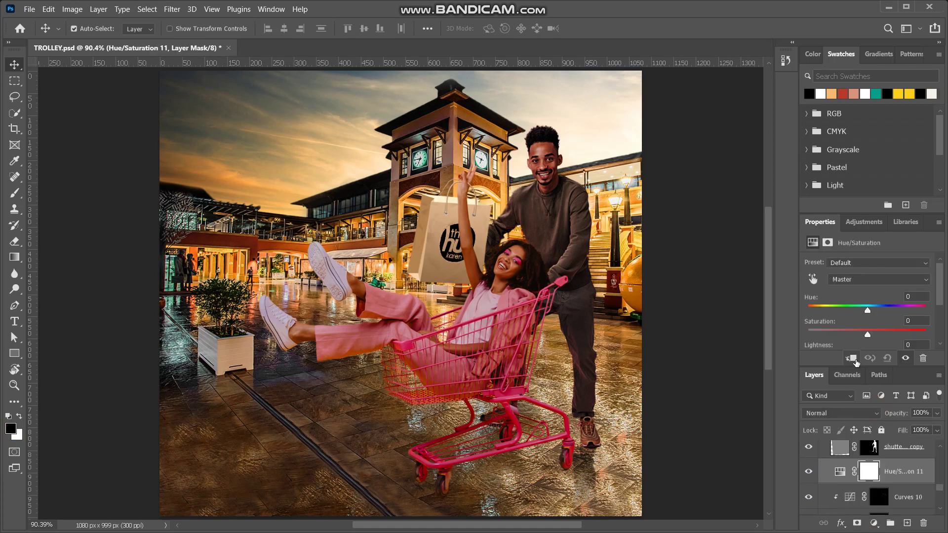
pyautogui.click(850, 358)
pyautogui.moveTo(868, 336)
pyautogui.mouseDown()
pyautogui.moveTo(880, 337)
pyautogui.moveTo(870, 339)
pyautogui.mouseUp()
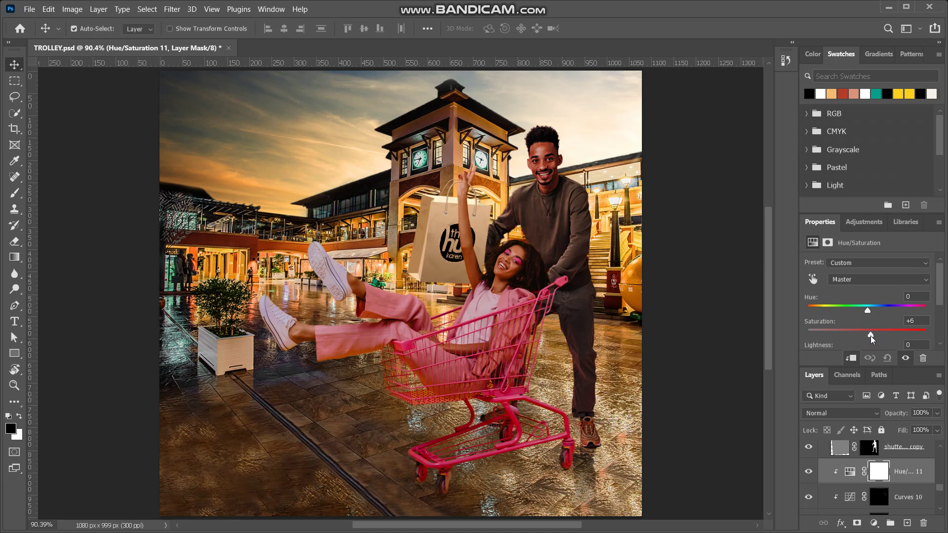
# Step: Look through the layers and clipped adjustments of the gurl group
pyautogui.scroll(5, 863, 471)
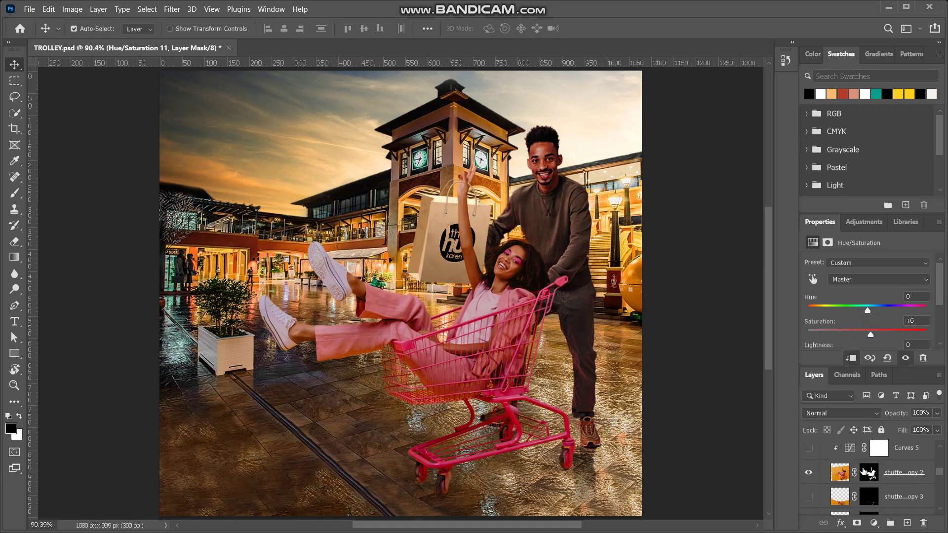
pyautogui.scroll(-5, 883, 484)
pyautogui.scroll(1, 903, 494)
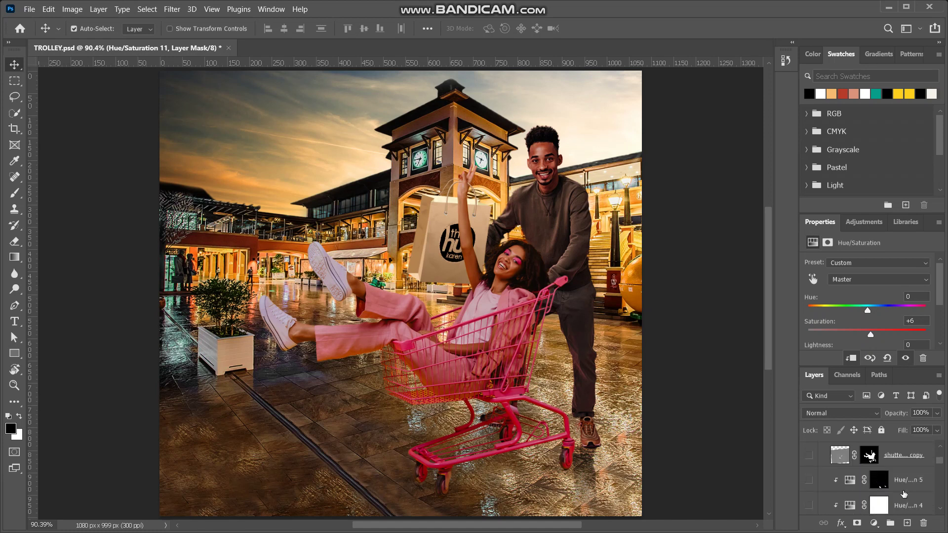
pyautogui.scroll(1, 903, 494)
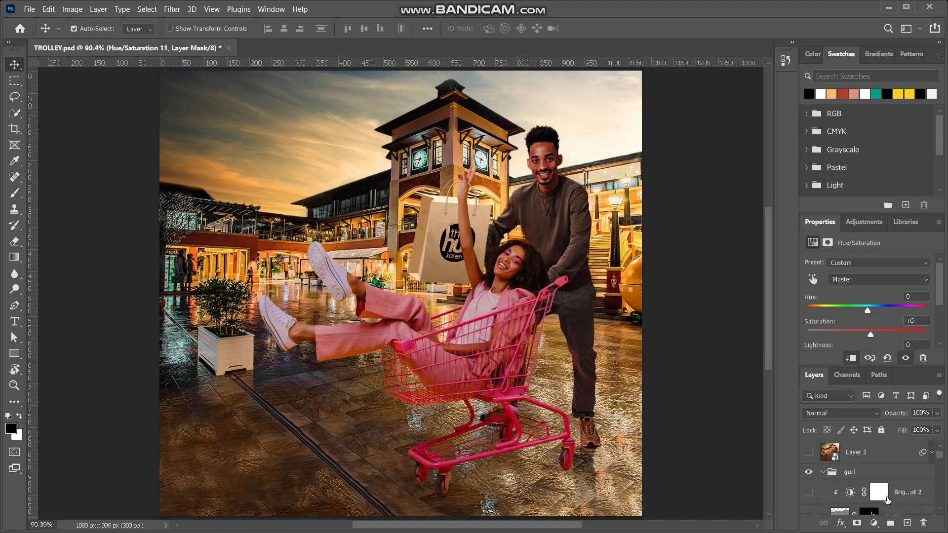
pyautogui.scroll(-3, 887, 500)
pyautogui.scroll(1, 887, 500)
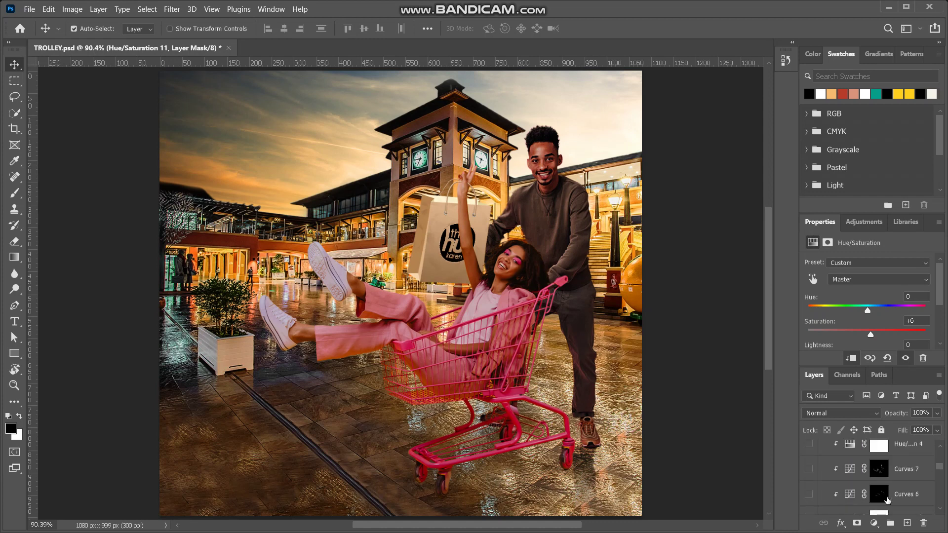
pyautogui.scroll(5, 887, 499)
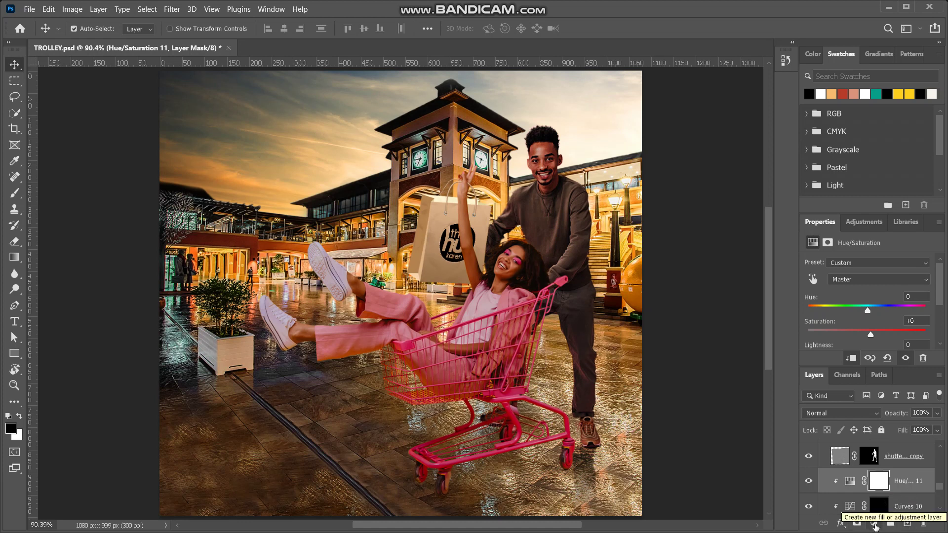
# Step: Add a dark grey Solid Color fill layer above the new Hue/Saturation adjustment and set its blend mode to Luminosity
pyautogui.click(874, 526)
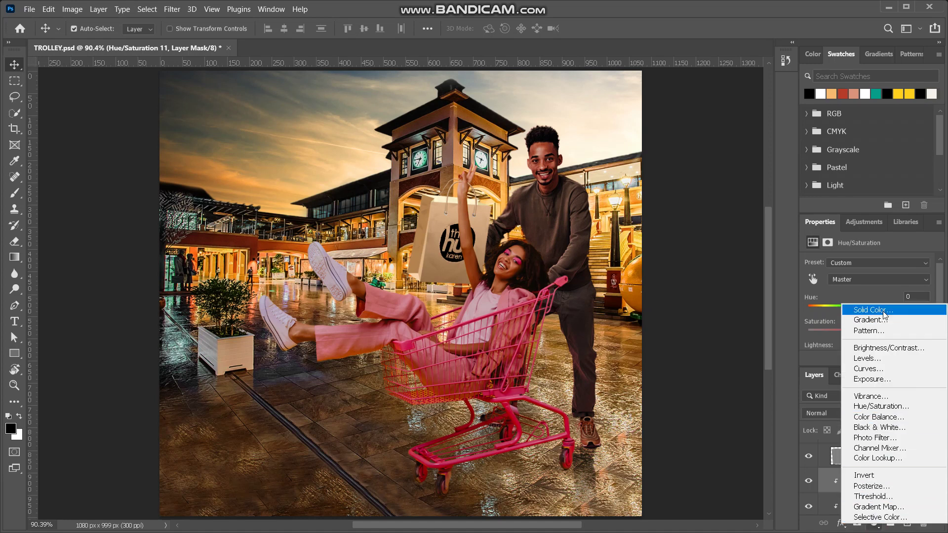
pyautogui.press('Escape')
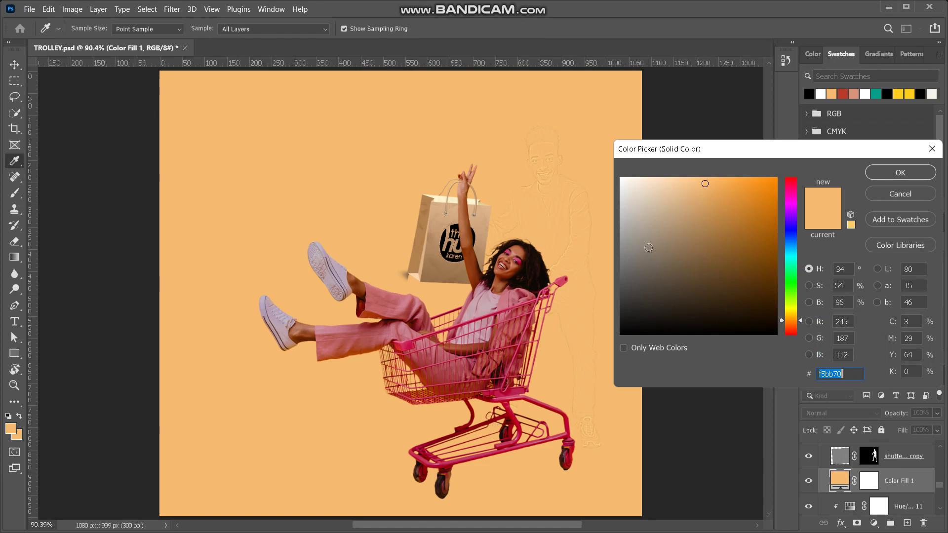
pyautogui.write('666666')
pyautogui.moveTo(613, 272); pyautogui.dragTo(614, 278)
pyautogui.click(892, 179)
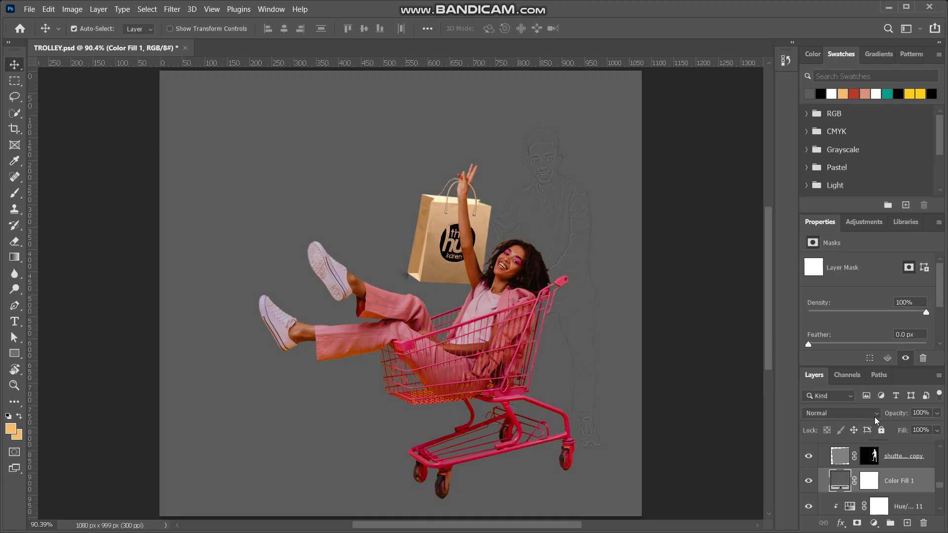
pyautogui.click(874, 417)
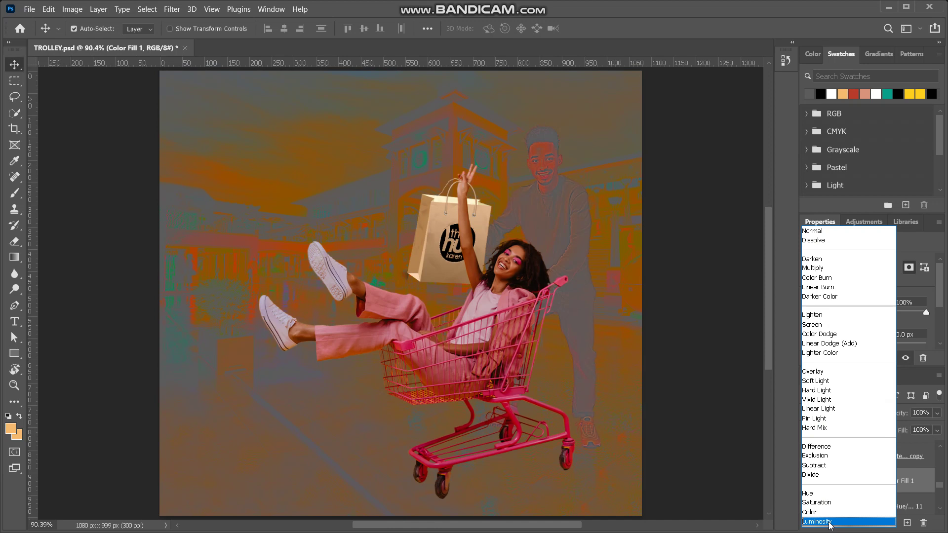
pyautogui.click(829, 523)
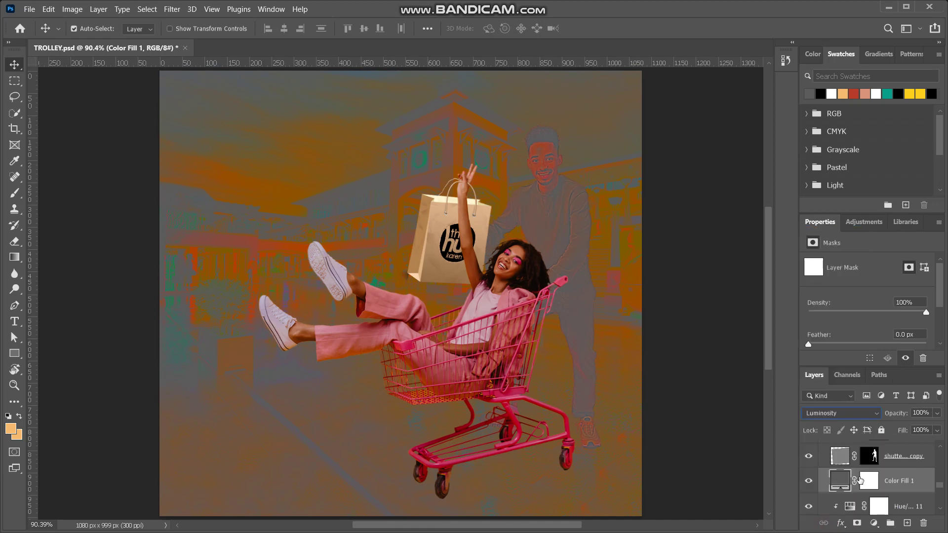
# Step: Collapse the gurl group and hide both the gurl and bag groups
pyautogui.scroll(2, 850, 477)
pyautogui.click(824, 459)
pyautogui.click(823, 458)
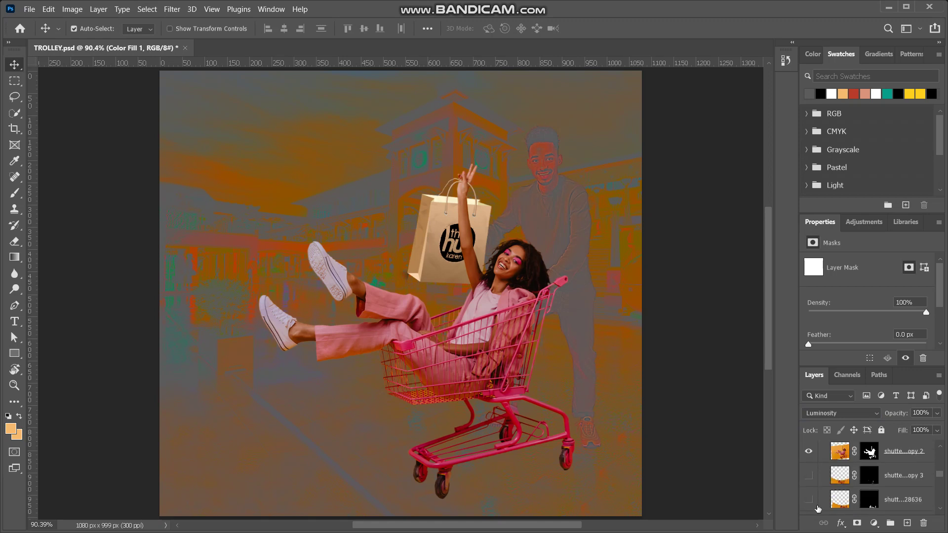
pyautogui.scroll(-5, 833, 472)
pyautogui.scroll(2, 833, 472)
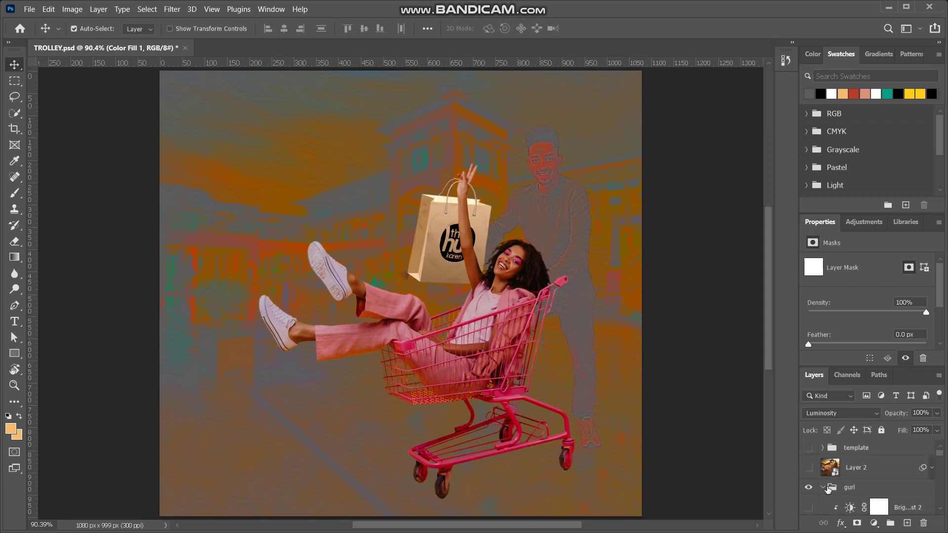
pyautogui.click(822, 487)
pyautogui.click(809, 488)
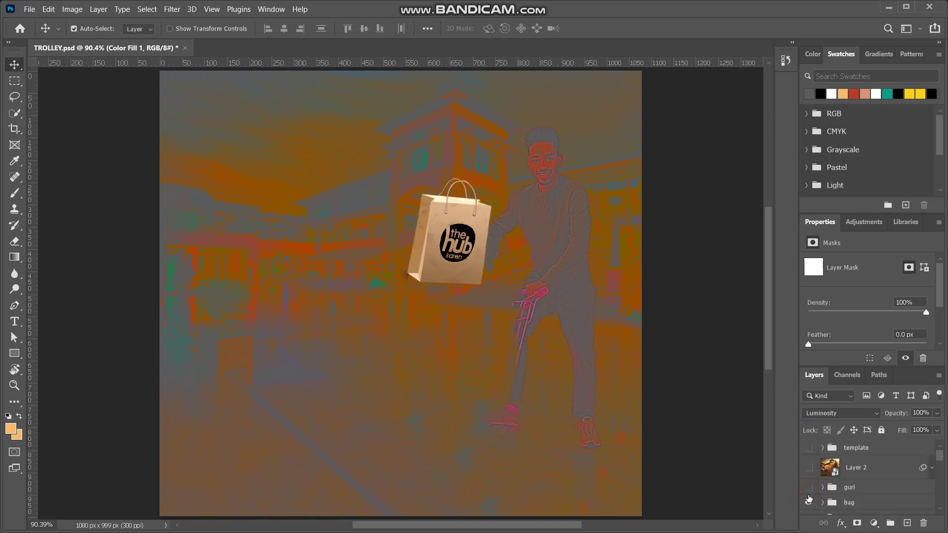
pyautogui.click(808, 503)
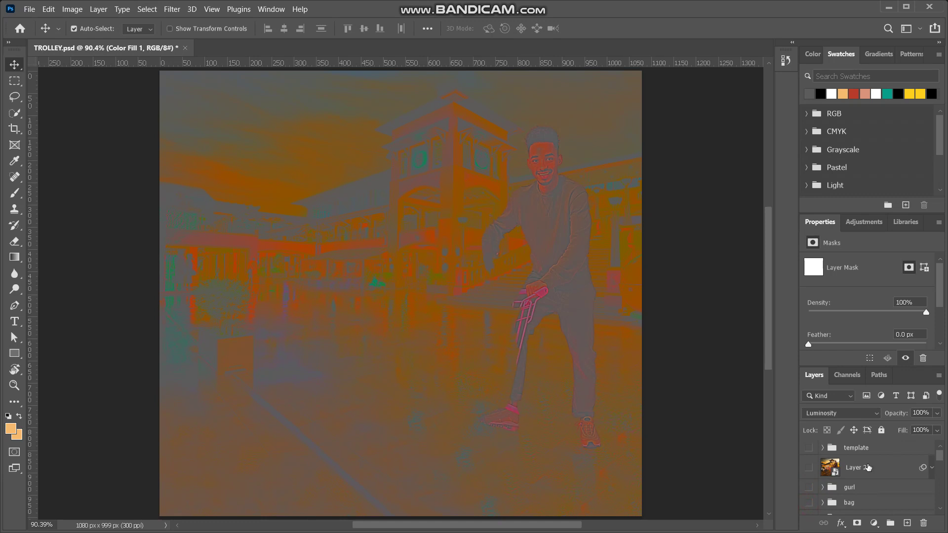
# Step: Fine-tune the saturation and hue of Hue/Saturation 11 in the guy group, using the grey Luminosity fill as a colour check
pyautogui.scroll(-2, 861, 469)
pyautogui.scroll(-3, 863, 488)
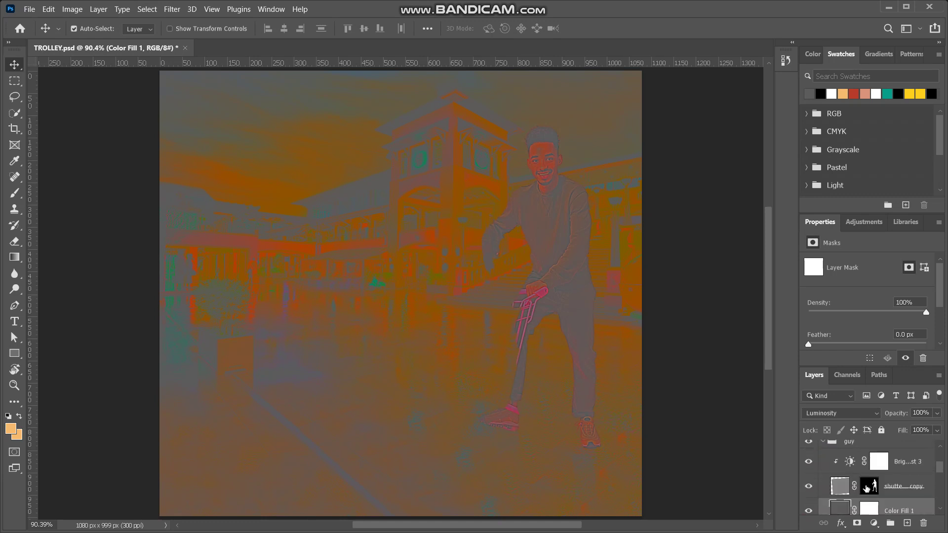
pyautogui.click(850, 490)
pyautogui.click(850, 489)
pyautogui.moveTo(869, 334); pyautogui.dragTo(811, 334)
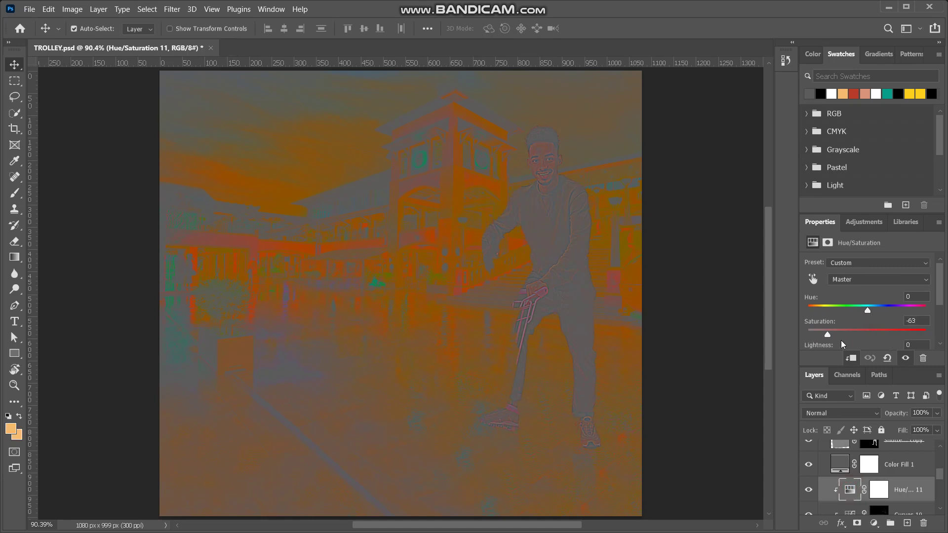
pyautogui.moveTo(868, 340); pyautogui.dragTo(875, 337)
pyautogui.moveTo(869, 314); pyautogui.dragTo(870, 313)
# Step: Delete the Color Fill 1 check layer
pyautogui.click(835, 468)
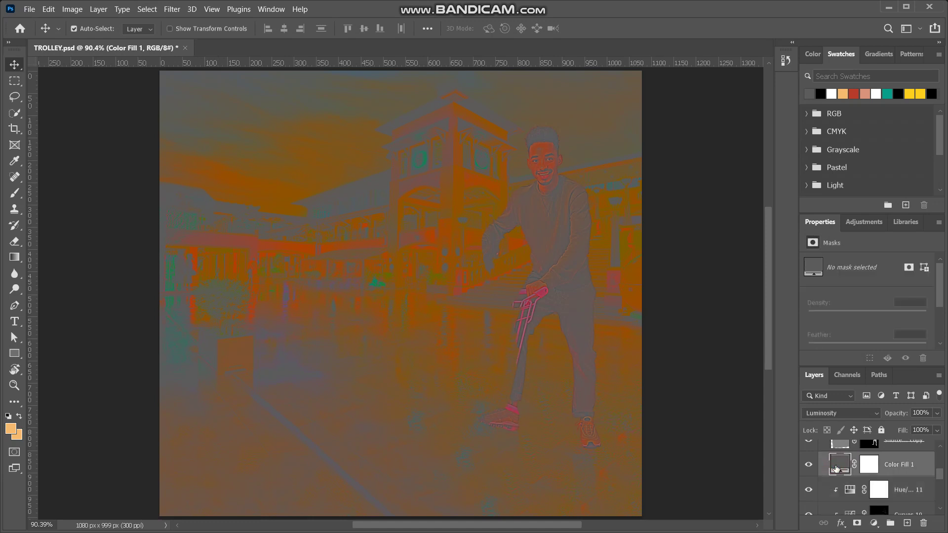
pyautogui.press('Delete')
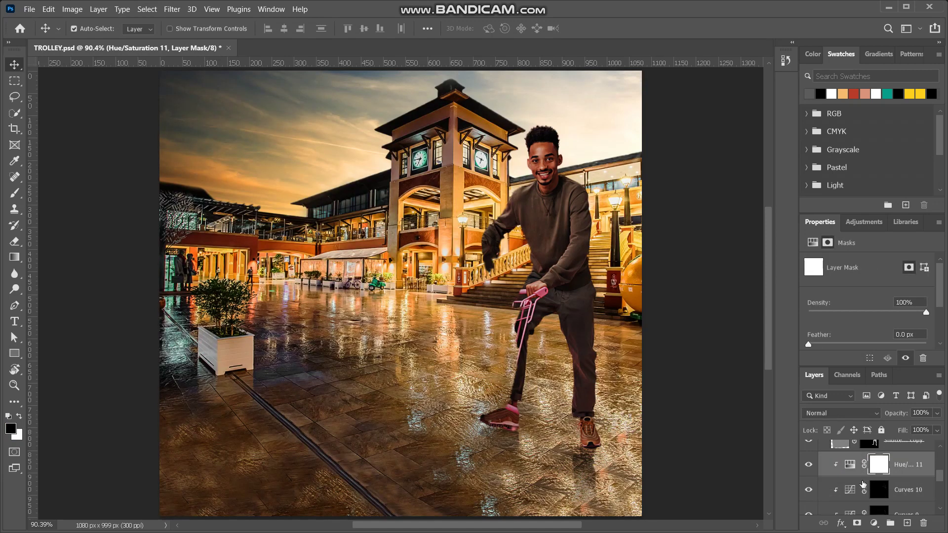
# Step: Collapse the guy group and toggle its visibility off and on to compare
pyautogui.scroll(1, 844, 476)
pyautogui.scroll(1, 846, 477)
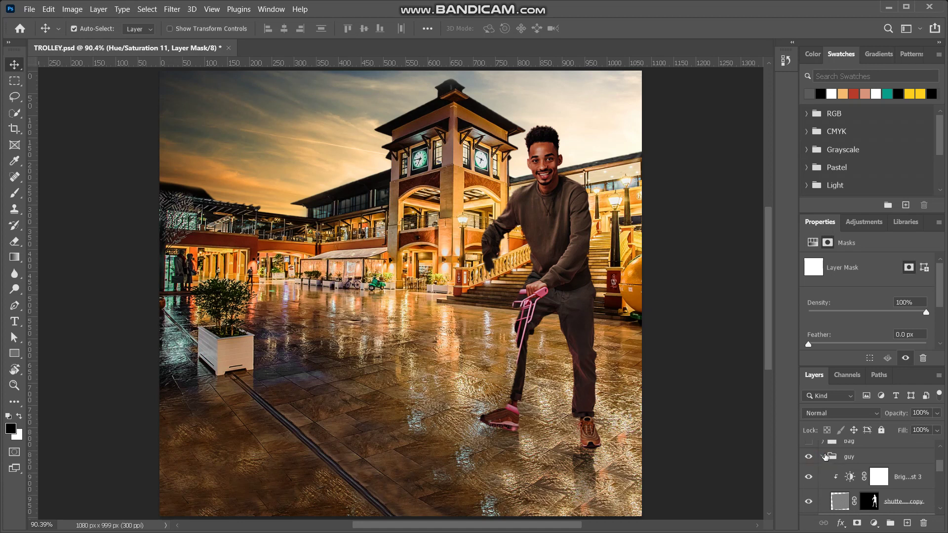
pyautogui.click(827, 457)
pyautogui.click(822, 456)
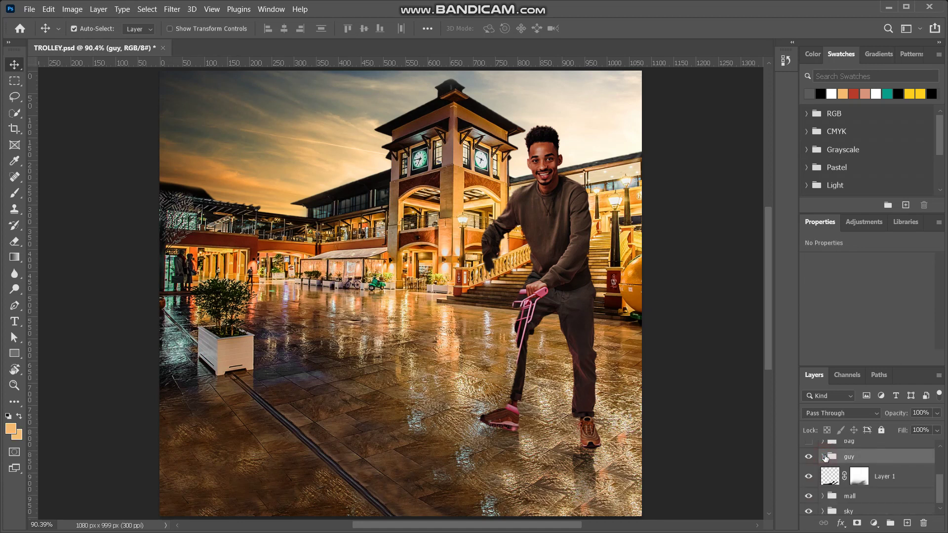
pyautogui.click(809, 457)
pyautogui.click(809, 457)
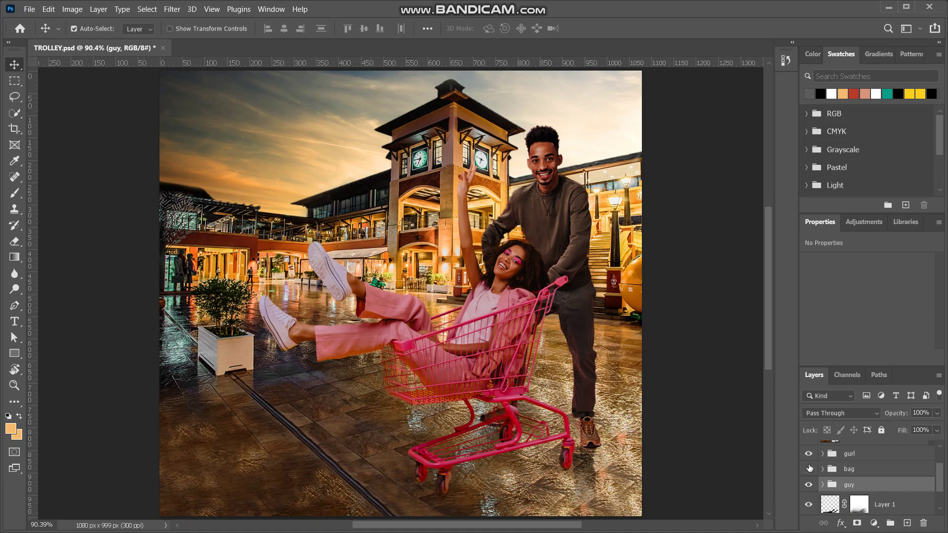
# Step: Toggle the gurl group's visibility off and on, leaving it shown, and expand the group
pyautogui.click(810, 456)
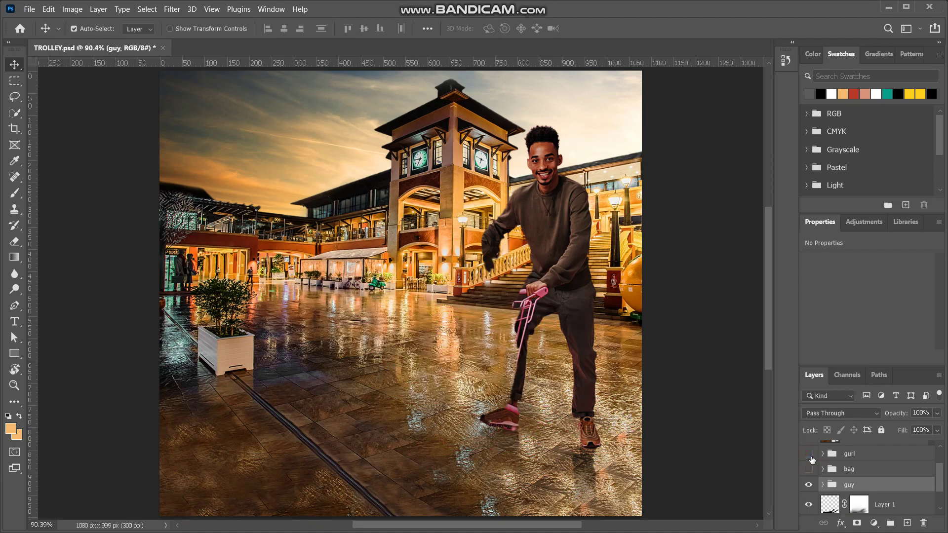
pyautogui.click(808, 454)
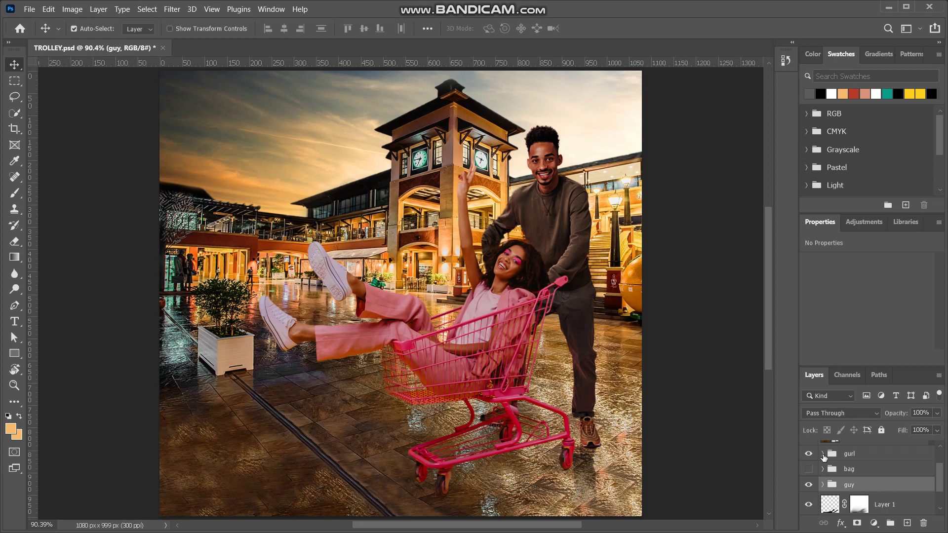
pyautogui.click(822, 454)
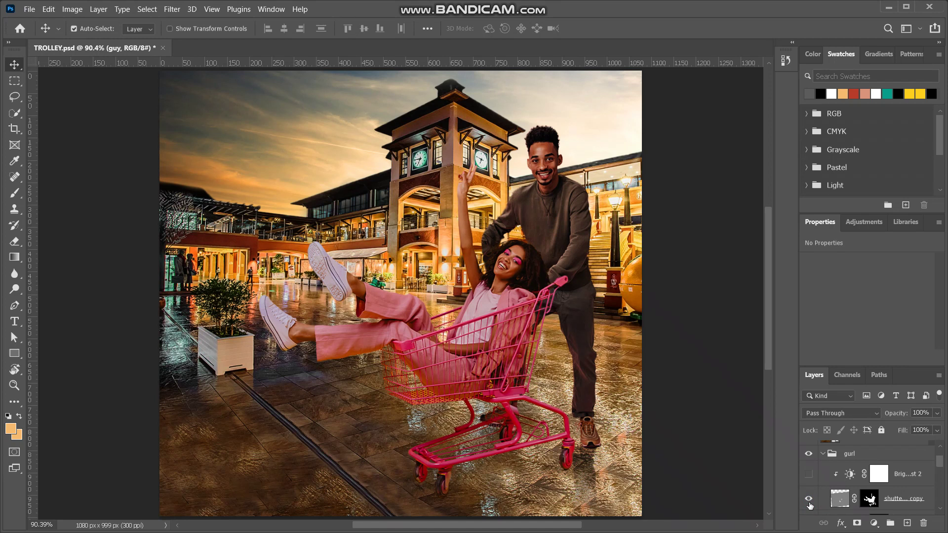
# Step: Turn on the visibility of Brightness/Contrast 2, Curves 5, Curves 6 and Curves 7 in the gurl group
pyautogui.click(809, 474)
pyautogui.scroll(-5, 874, 491)
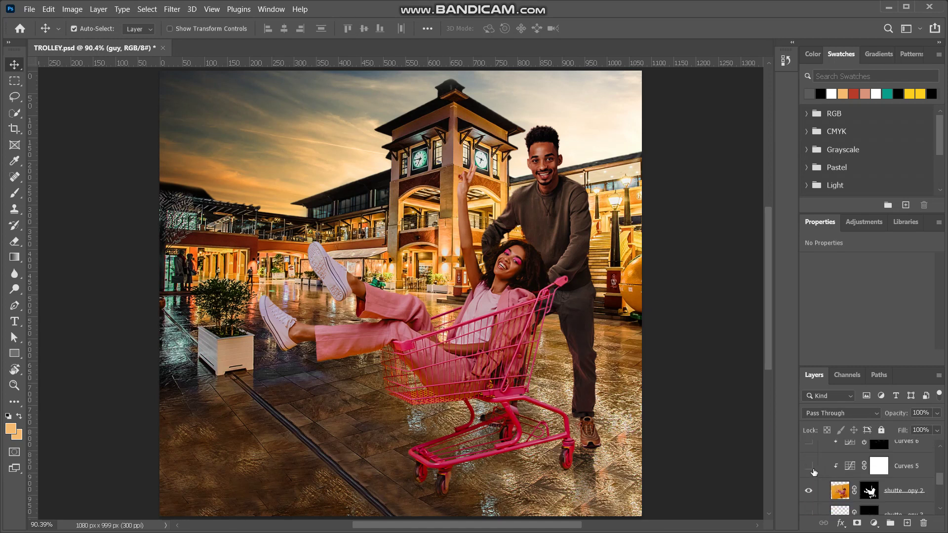
pyautogui.scroll(1, 813, 472)
pyautogui.click(815, 472)
pyautogui.click(809, 465)
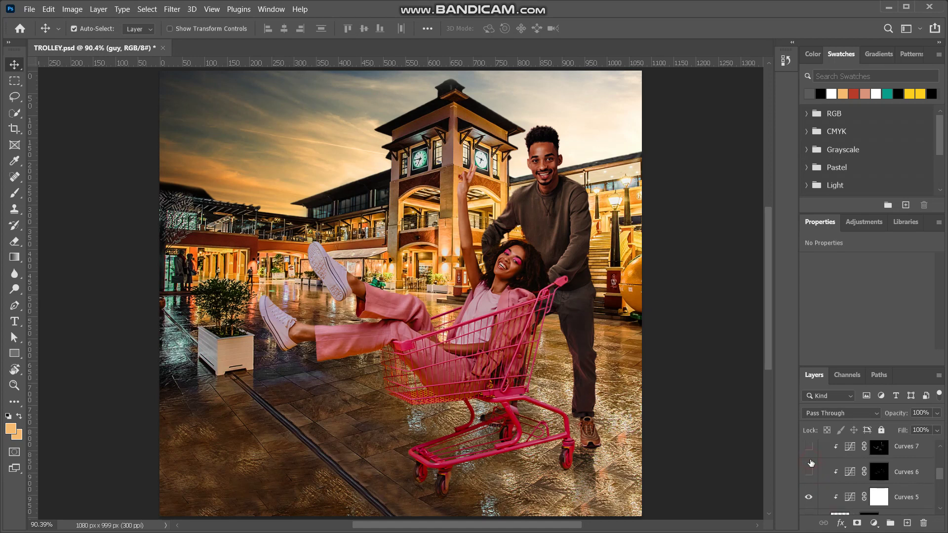
pyautogui.click(809, 467)
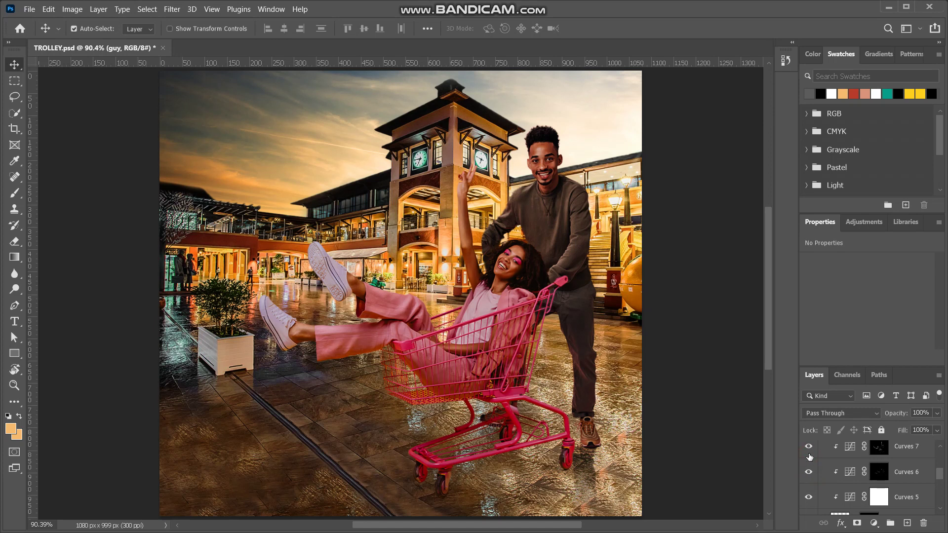
pyautogui.scroll(1, 825, 469)
pyautogui.scroll(1, 818, 485)
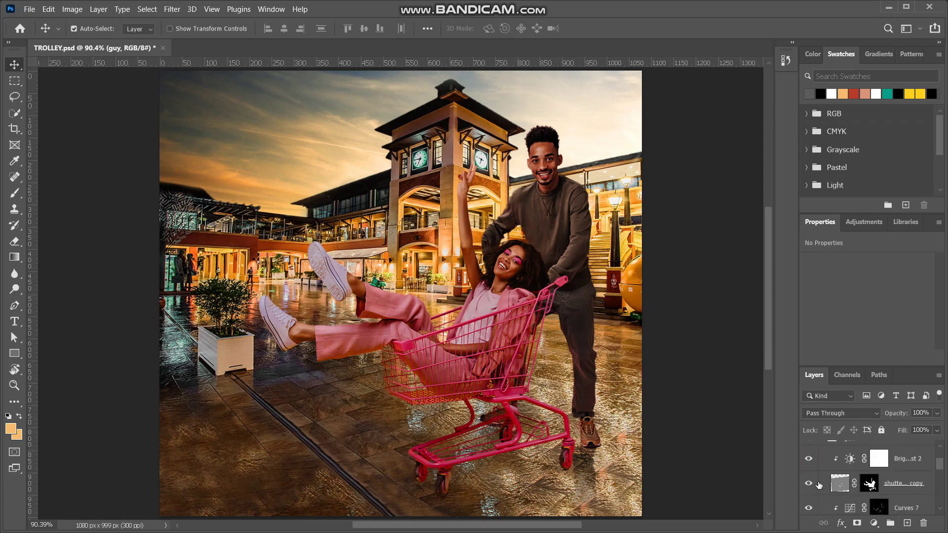
# Step: Add a grey #646464 Solid Color fill layer above Curves 7 and set its blend mode to Luminosity
pyautogui.click(903, 507)
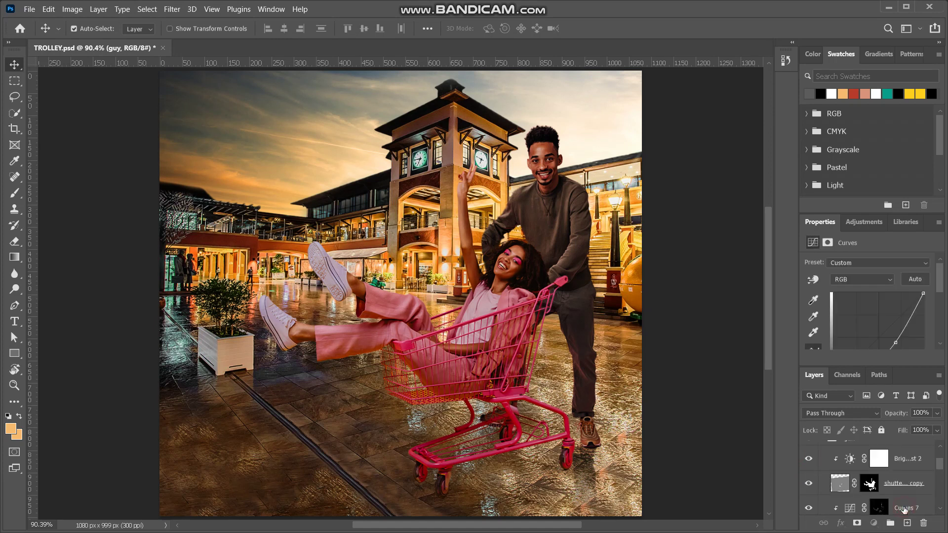
pyautogui.click(874, 523)
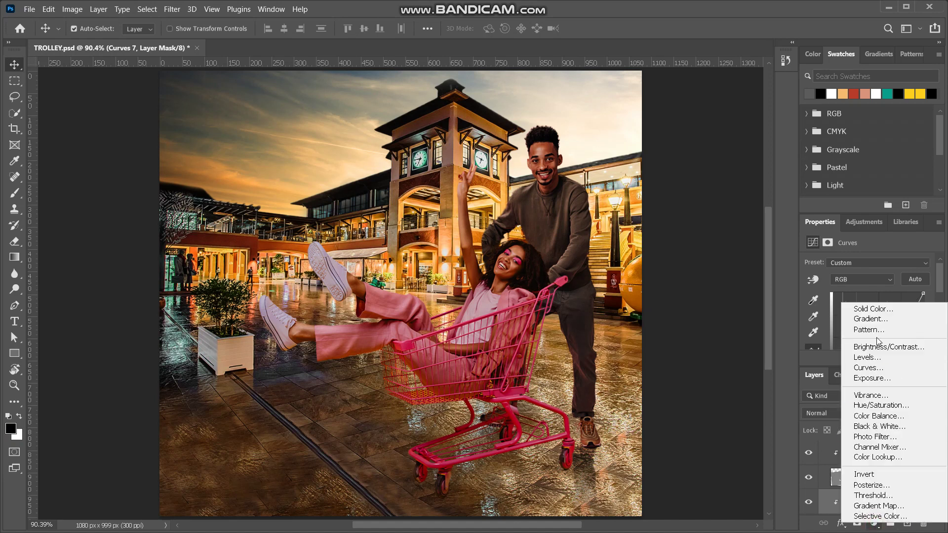
pyautogui.click(875, 315)
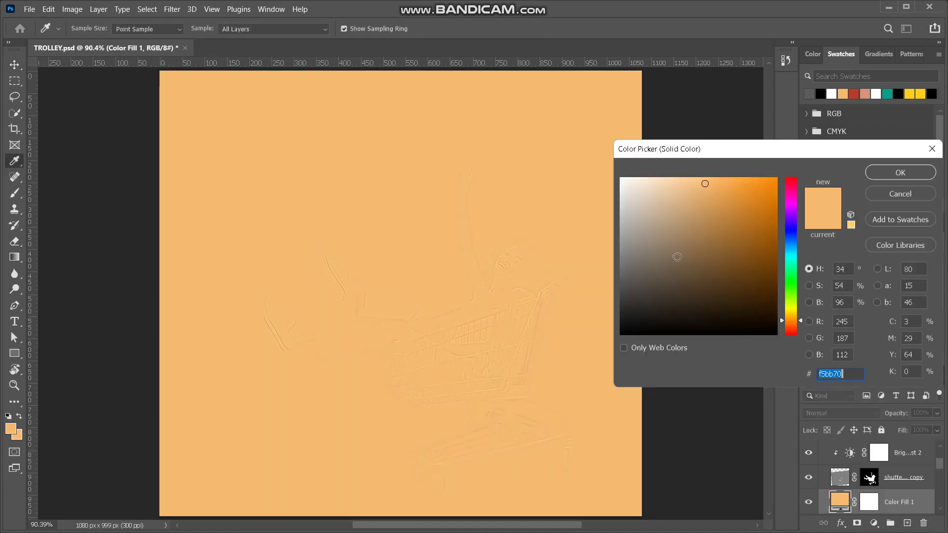
pyautogui.click(633, 263)
pyautogui.moveTo(633, 263); pyautogui.dragTo(614, 272)
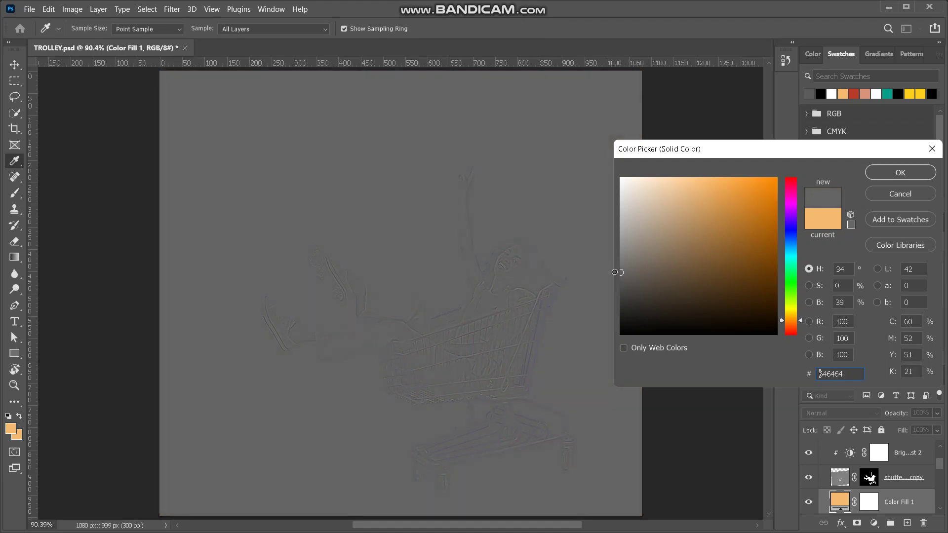
pyautogui.click(881, 172)
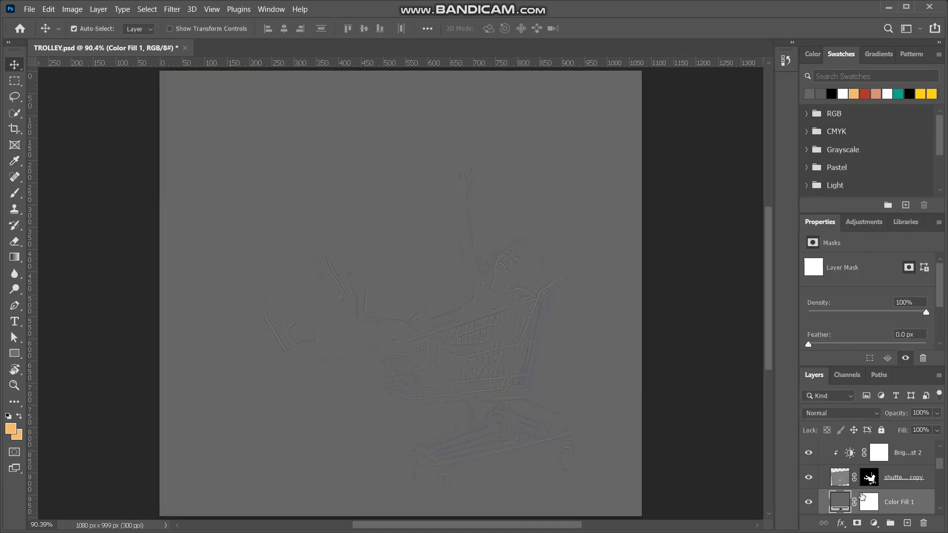
pyautogui.click(876, 415)
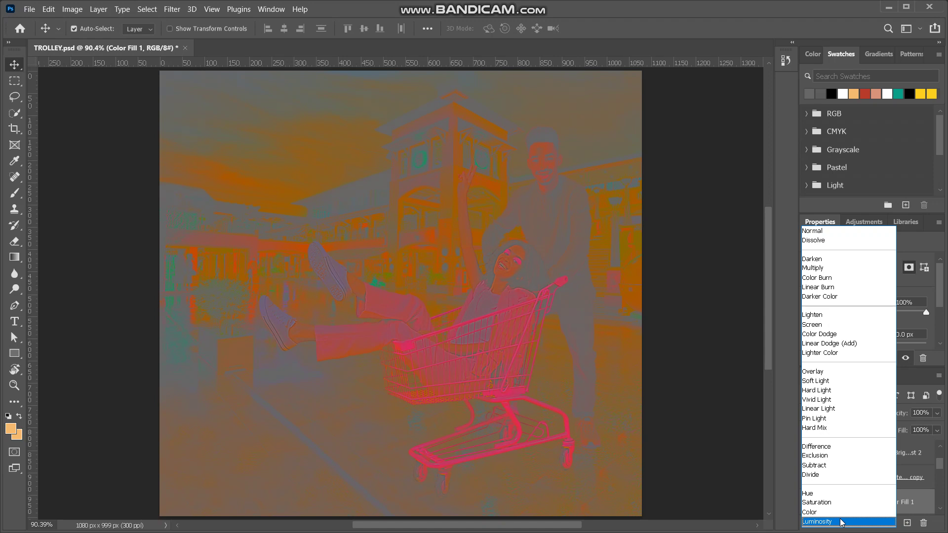
pyautogui.click(841, 522)
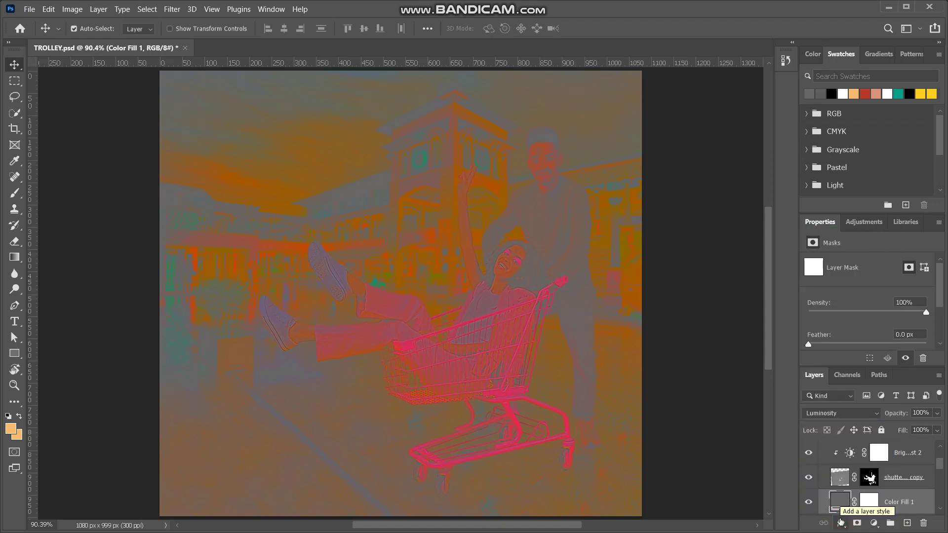
# Step: Fine-tune saturation and hue in a new clipped Hue/Saturation layer above Curves 7, and delete the Color Fill 1 check layer
pyautogui.scroll(-1, 884, 504)
pyautogui.click(887, 495)
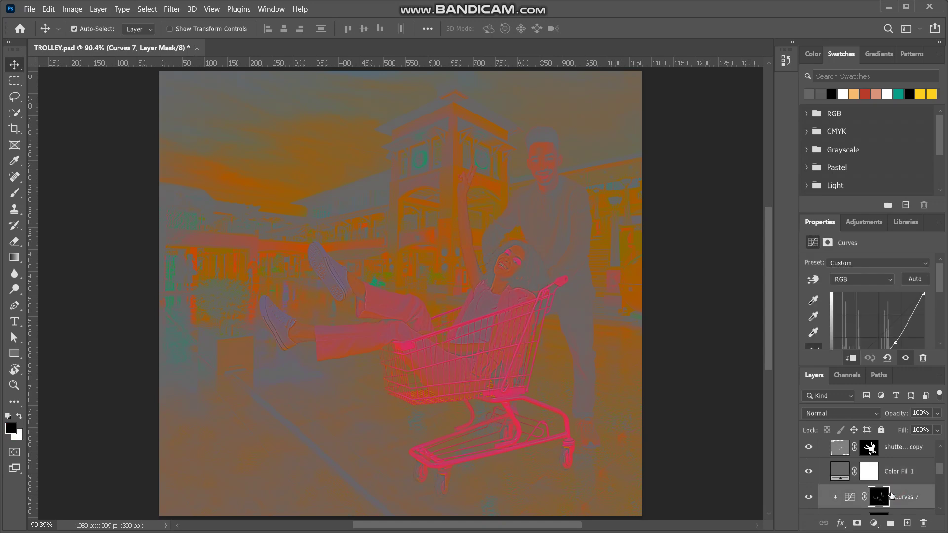
pyautogui.click(874, 522)
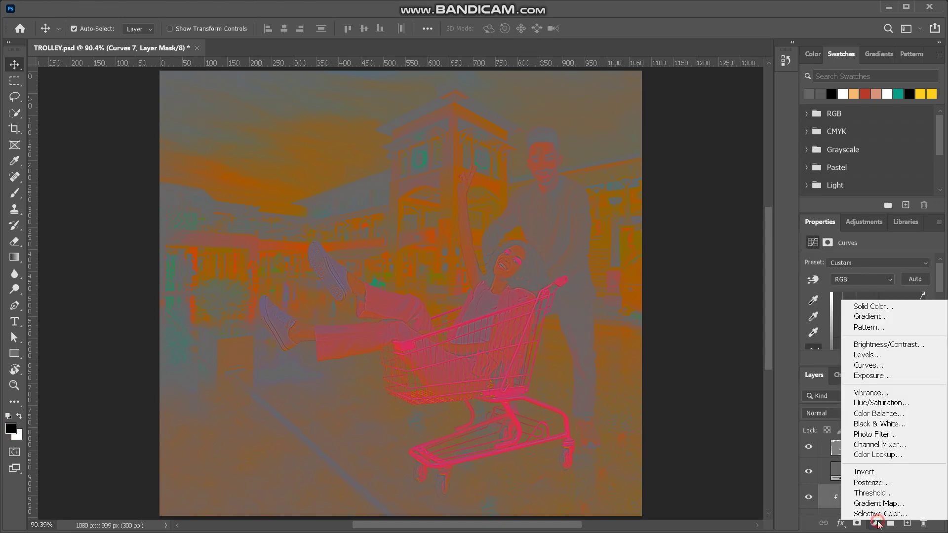
pyautogui.click(897, 403)
pyautogui.click(852, 358)
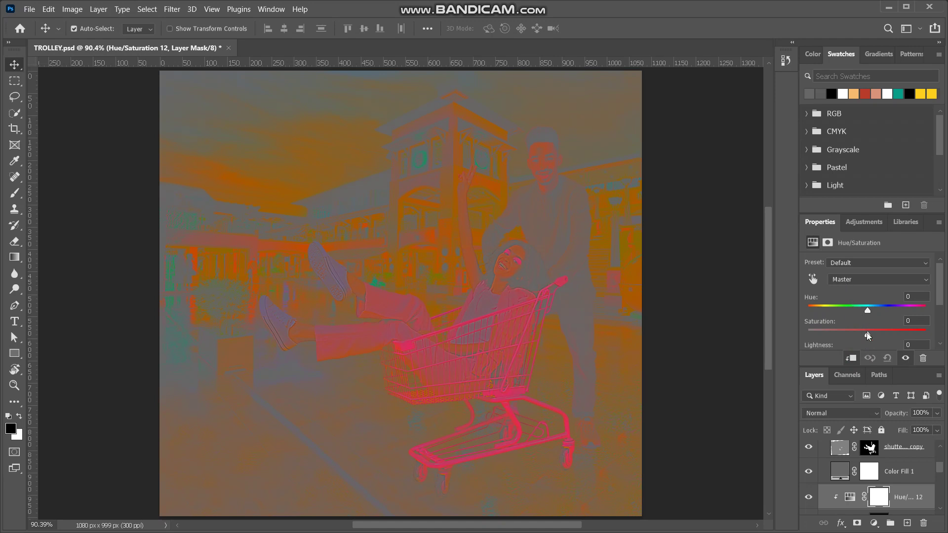
pyautogui.moveTo(868, 339)
pyautogui.mouseDown()
pyautogui.moveTo(809, 340)
pyautogui.moveTo(895, 340)
pyautogui.moveTo(815, 340)
pyautogui.moveTo(872, 338)
pyautogui.mouseUp()
pyautogui.moveTo(869, 312)
pyautogui.mouseDown()
pyautogui.moveTo(838, 312)
pyautogui.moveTo(867, 316)
pyautogui.mouseUp()
pyautogui.click(839, 472)
pyautogui.press('Delete')
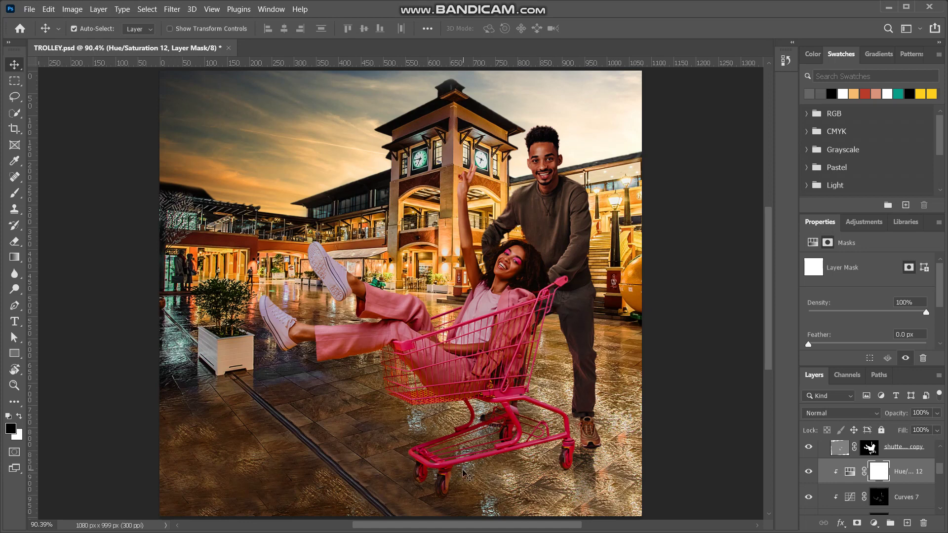
# Step: Add a Hue/Saturation adjustment above Hue/Saturation 12 with saturation -100 and invert its mask to black
pyautogui.scroll(-2, 466, 474)
pyautogui.hotkey('ctrl', '+')
pyautogui.hotkey('ctrl', '+')
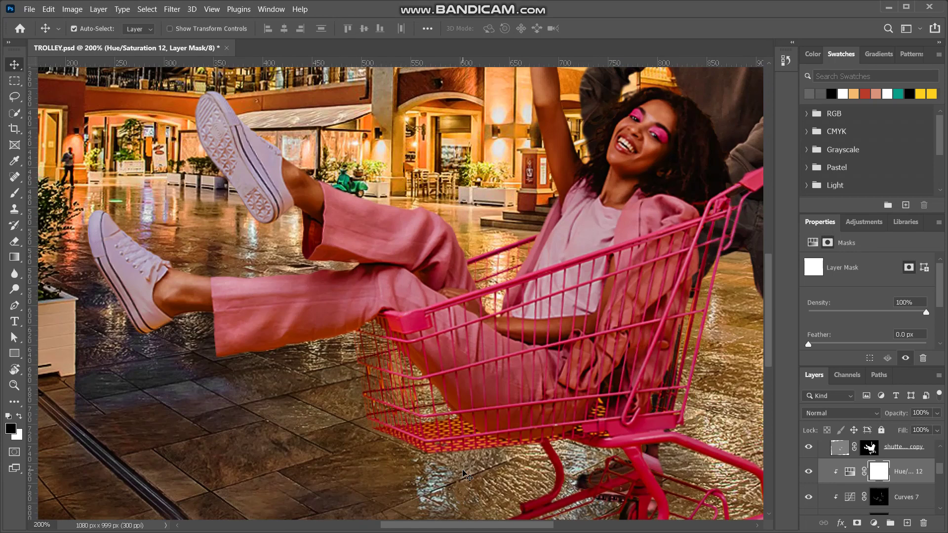
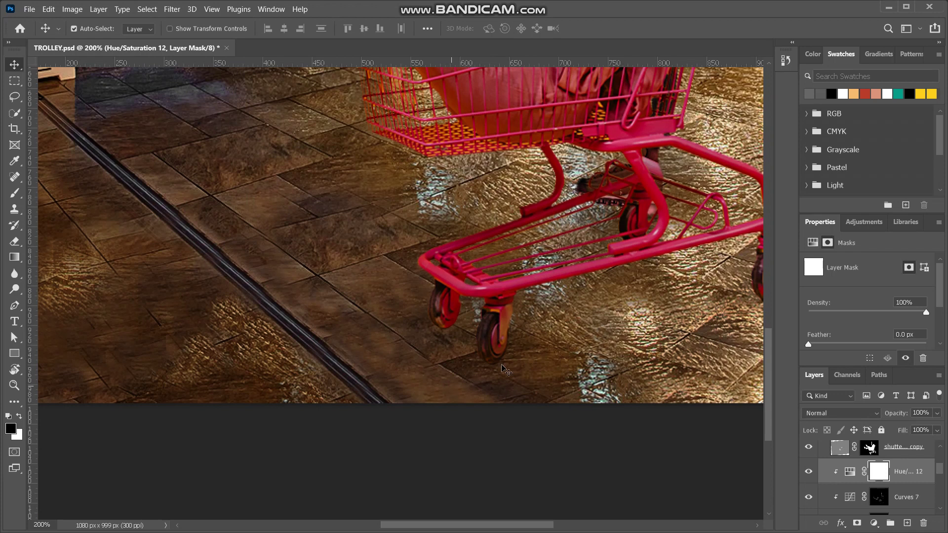
pyautogui.hscroll(2, 648, 351)
pyautogui.hscroll(1, 648, 351)
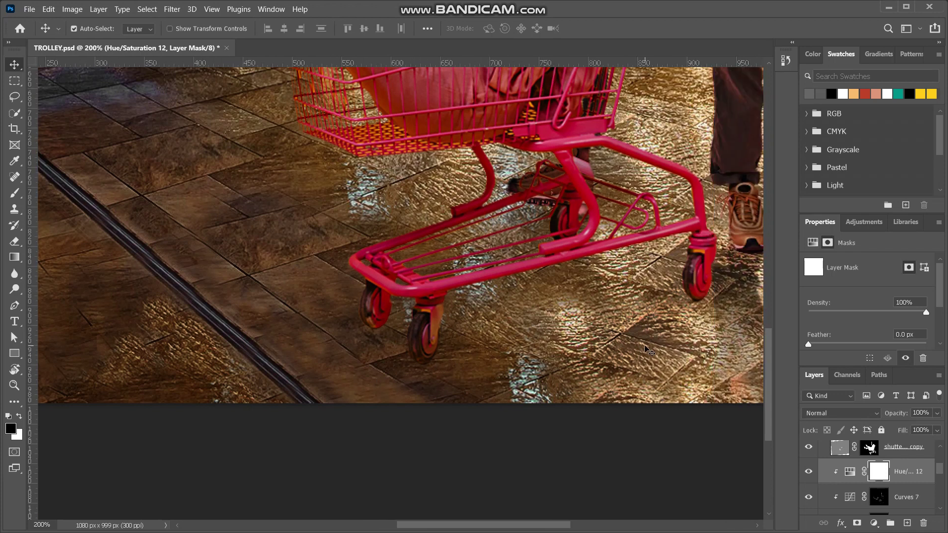
pyautogui.click(873, 523)
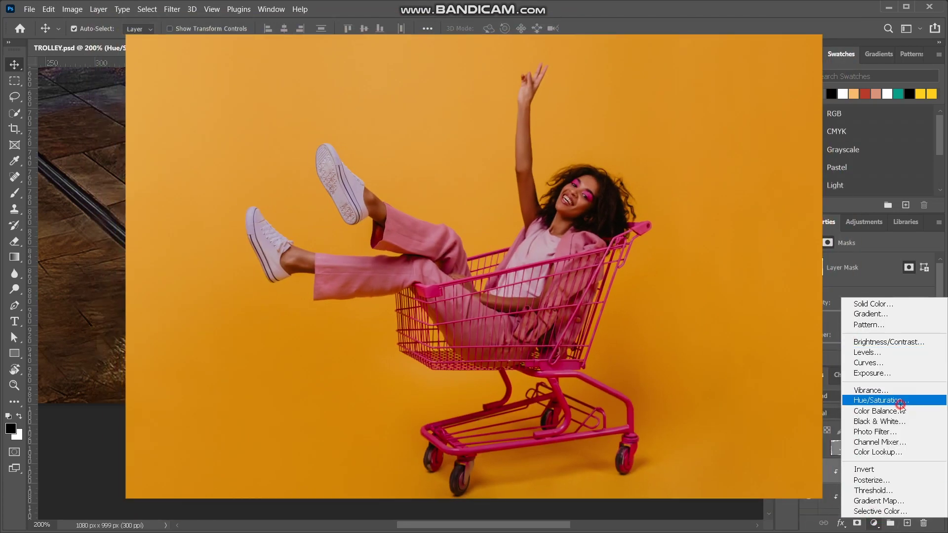
pyautogui.click(900, 403)
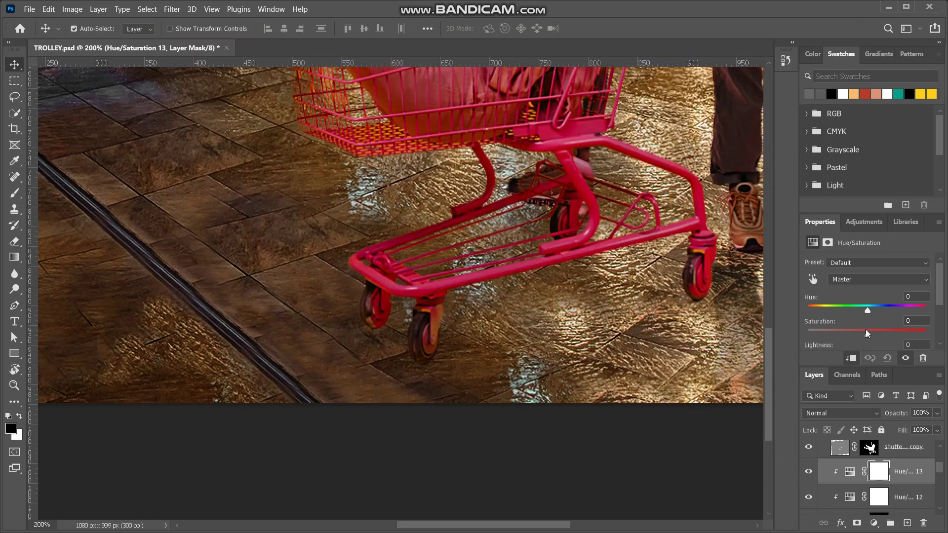
pyautogui.moveTo(866, 330); pyautogui.dragTo(811, 332)
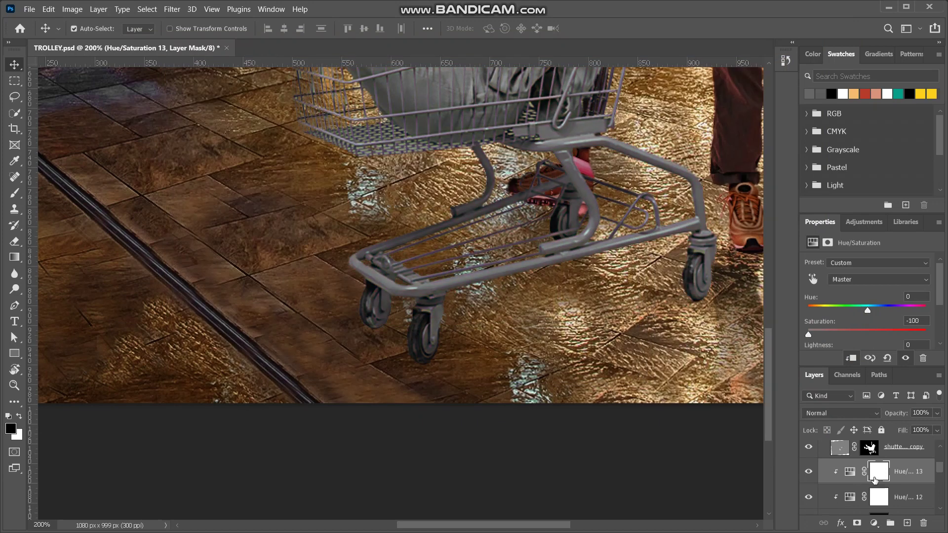
pyautogui.hotkey('ctrl', 'i')
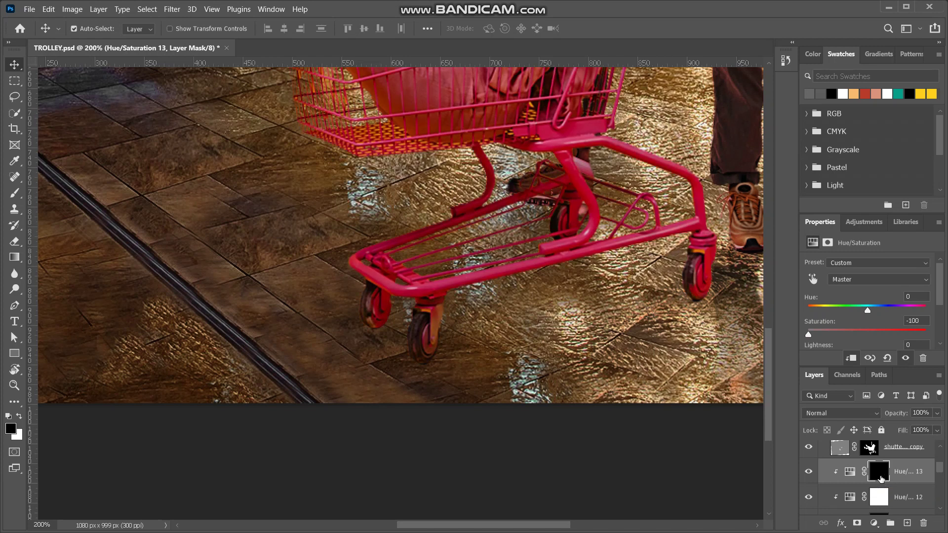
# Step: Paint white on the Hue/Saturation 13 mask over the trolley's two front wheels, using a size 40 brush at 100% flow
pyautogui.click(14, 192)
pyautogui.click(92, 191)
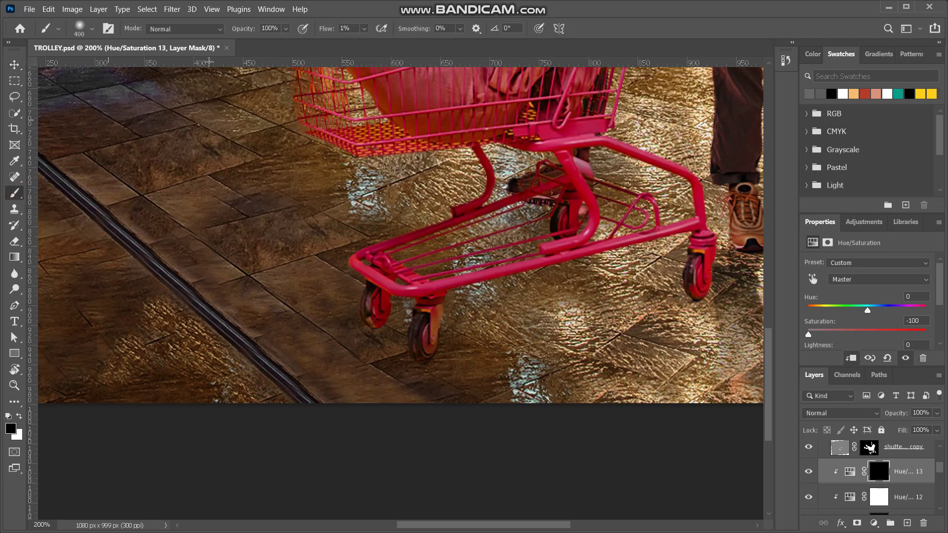
pyautogui.moveTo(328, 32); pyautogui.dragTo(437, 45)
pyautogui.scroll(-1, 342, 373)
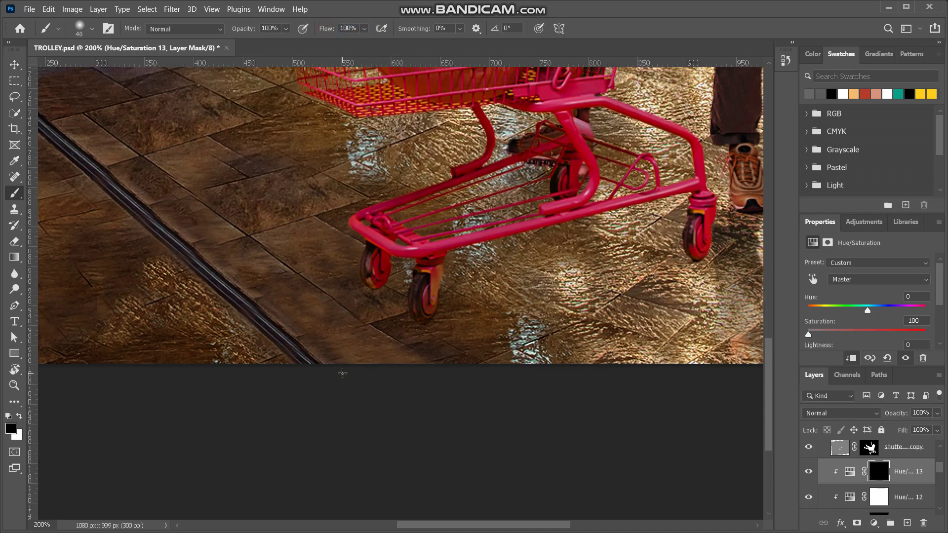
pyautogui.hotkey('ctrl', '-')
pyautogui.hotkey('ctrl', '-')
pyautogui.hotkey('ctrl', '-')
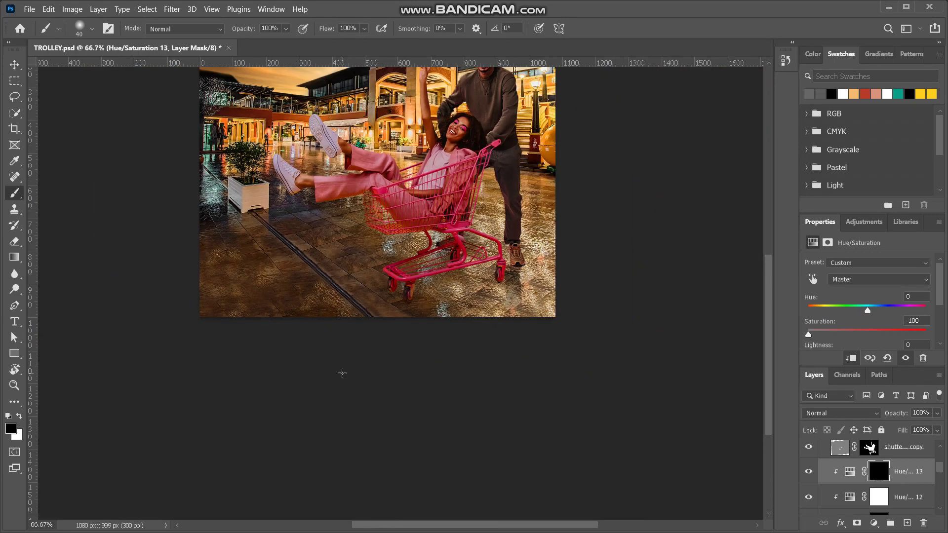
pyautogui.hotkey('ctrl', '-')
pyautogui.hotkey('ctrl', '-')
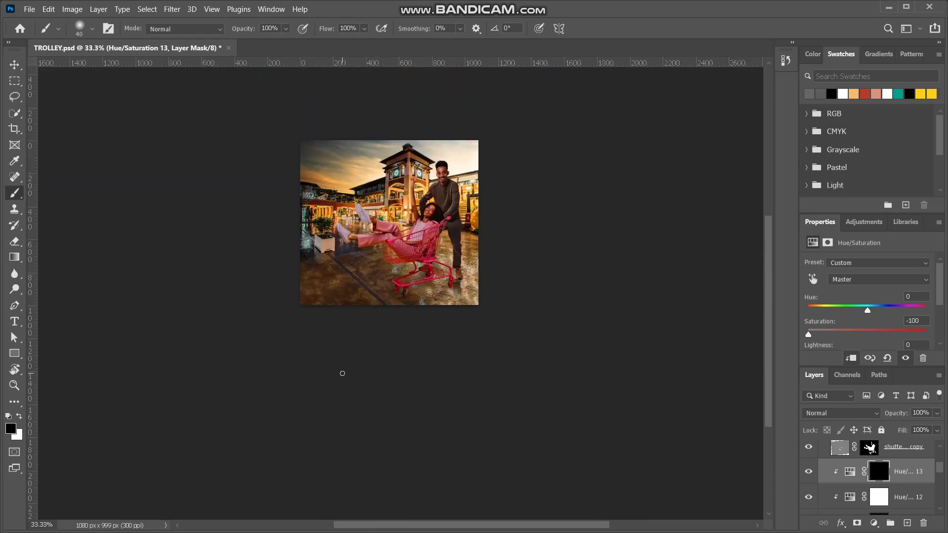
pyautogui.hotkey('ctrl', '+')
pyautogui.hotkey('ctrl', '+')
pyautogui.hotkey('ctrl', '+')
pyautogui.hotkey('ctrl', '+')
pyautogui.hotkey('ctrl', '+')
pyautogui.hotkey('ctrl', '+')
pyautogui.hotkey('ctrl', '+')
pyautogui.hotkey('ctrl', '+')
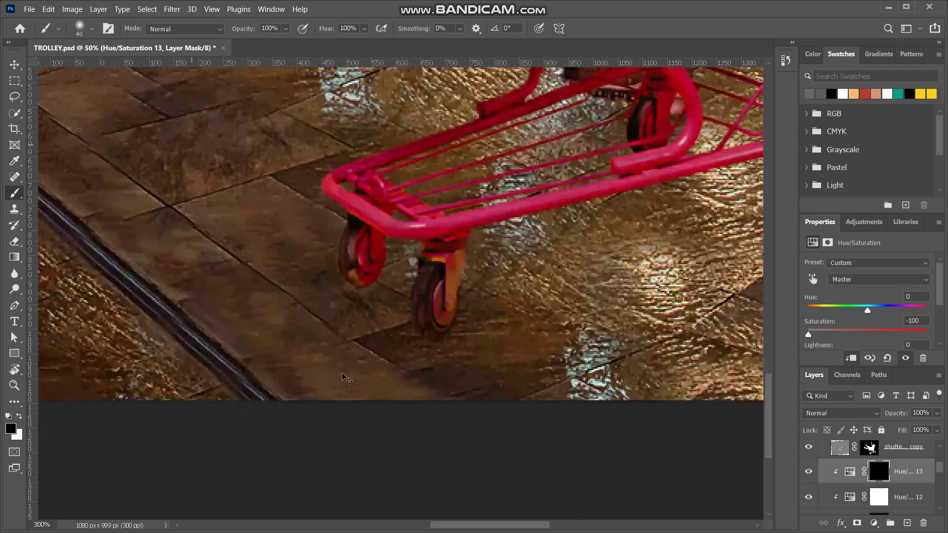
pyautogui.press('x')
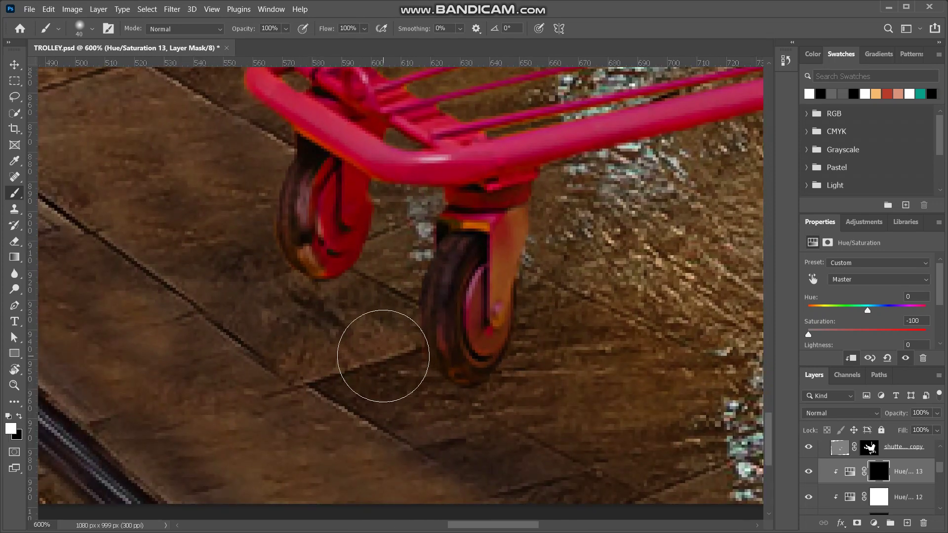
pyautogui.moveTo(429, 376)
pyautogui.mouseDown()
pyautogui.moveTo(386, 342)
pyautogui.moveTo(430, 438)
pyautogui.moveTo(409, 334)
pyautogui.moveTo(421, 369)
pyautogui.moveTo(491, 436)
pyautogui.moveTo(549, 422)
pyautogui.moveTo(492, 410)
pyautogui.mouseUp()
pyautogui.hscroll(-3, 492, 410)
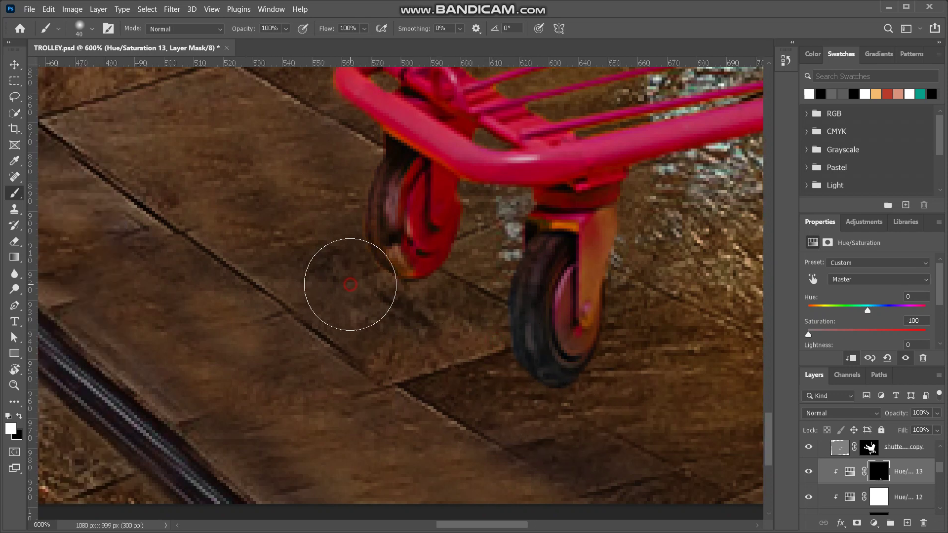
pyautogui.moveTo(413, 323)
pyautogui.mouseDown()
pyautogui.moveTo(385, 308)
pyautogui.moveTo(453, 309)
pyautogui.moveTo(384, 320)
pyautogui.moveTo(339, 216)
pyautogui.moveTo(328, 302)
pyautogui.moveTo(341, 199)
pyautogui.moveTo(330, 310)
pyautogui.moveTo(346, 176)
pyautogui.moveTo(340, 288)
pyautogui.moveTo(341, 215)
pyautogui.moveTo(370, 312)
pyautogui.moveTo(405, 326)
pyautogui.mouseUp()
# Step: Paint white on the mask over the wheel beside the man's shoe and, with the brush reduced to size 9, the rear wheel
pyautogui.hscroll(15, 405, 326)
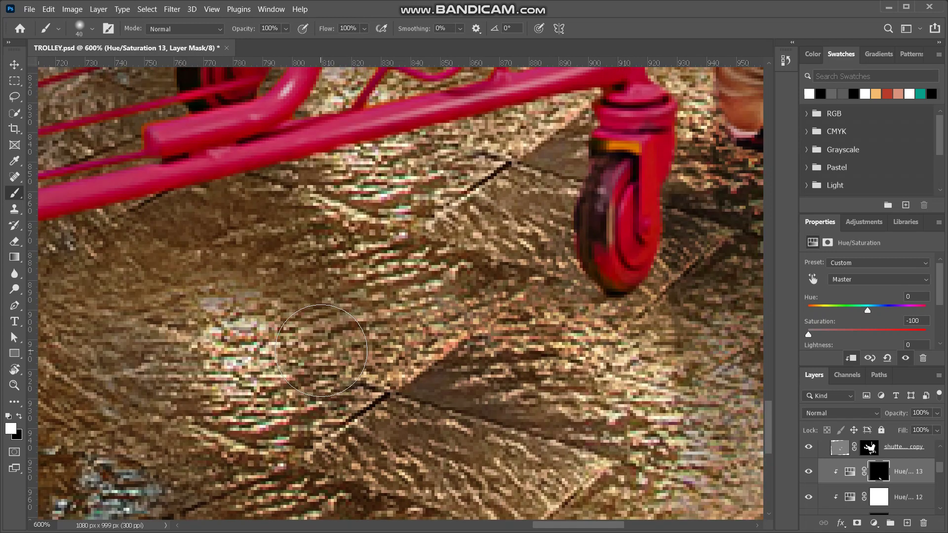
pyautogui.moveTo(548, 222)
pyautogui.mouseDown()
pyautogui.moveTo(540, 309)
pyautogui.moveTo(541, 200)
pyautogui.moveTo(577, 313)
pyautogui.moveTo(576, 293)
pyautogui.moveTo(599, 317)
pyautogui.moveTo(669, 314)
pyautogui.moveTo(613, 335)
pyautogui.moveTo(551, 284)
pyautogui.moveTo(555, 205)
pyautogui.mouseUp()
pyautogui.scroll(5, 555, 204)
pyautogui.hscroll(-5, 536, 277)
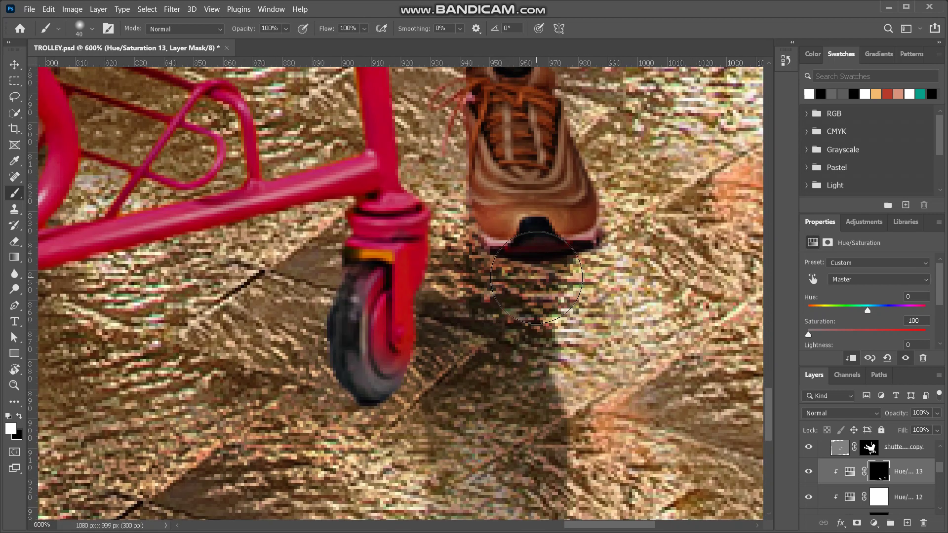
pyautogui.hscroll(-2, 537, 277)
pyautogui.press('[')
pyautogui.press('[')
pyautogui.press('[')
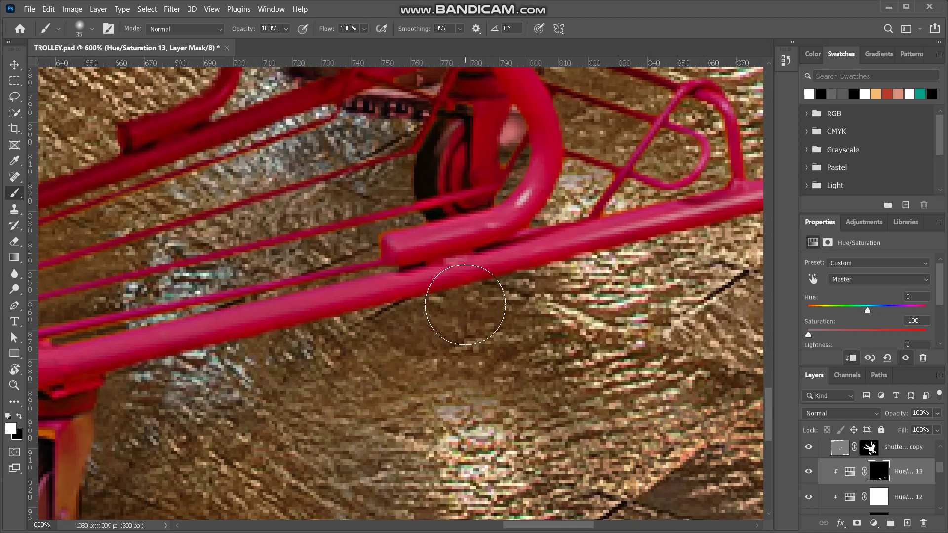
pyautogui.press('[')
pyautogui.press('[')
pyautogui.moveTo(411, 190)
pyautogui.mouseDown()
pyautogui.moveTo(409, 178)
pyautogui.moveTo(425, 166)
pyautogui.mouseUp()
pyautogui.hotkey('ctrl', '-')
pyautogui.hotkey('ctrl', '-')
pyautogui.hotkey('ctrl', '-')
pyautogui.hotkey('ctrl', '-')
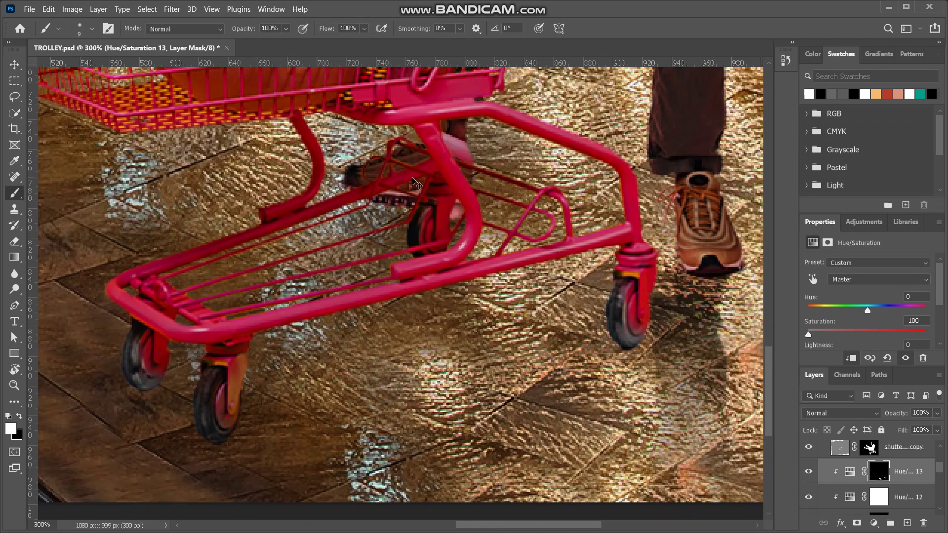
pyautogui.hotkey('ctrl', '-')
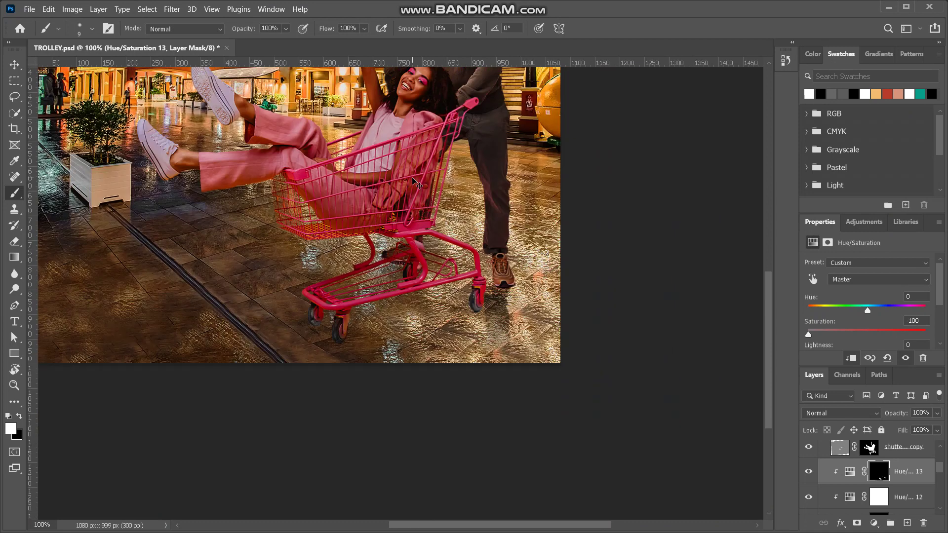
pyautogui.hotkey('ctrl', '0')
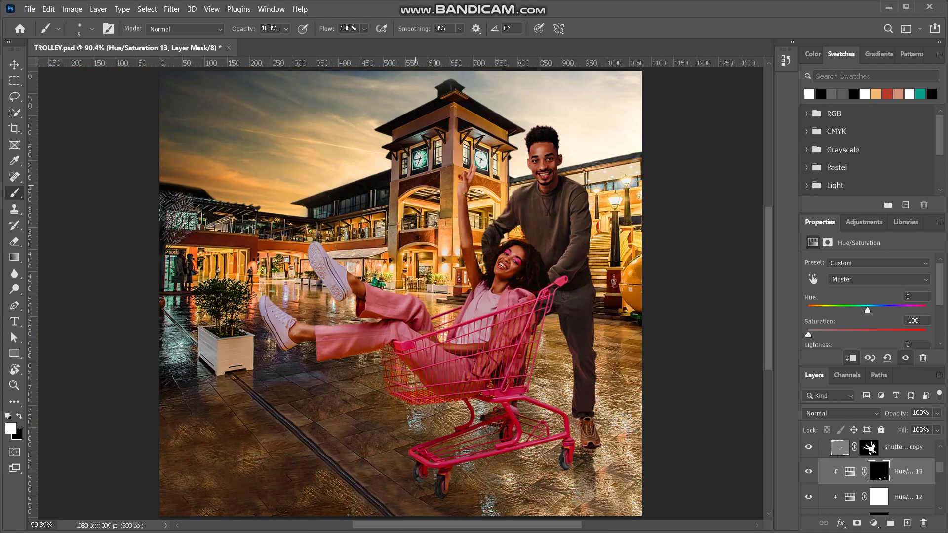
# Step: Turn on the two hidden trolley reflection layers at the bottom of the gurl group
pyautogui.scroll(-4, 843, 469)
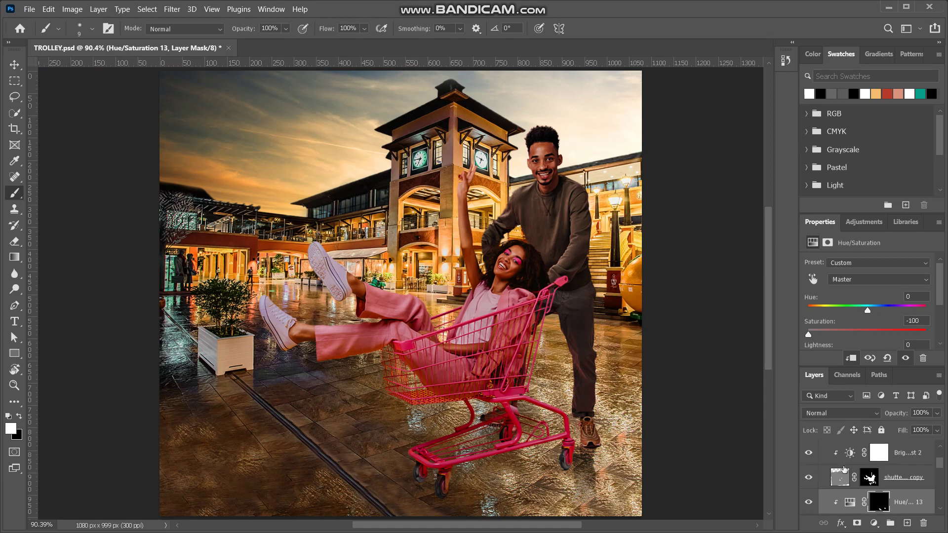
pyautogui.scroll(-4, 844, 469)
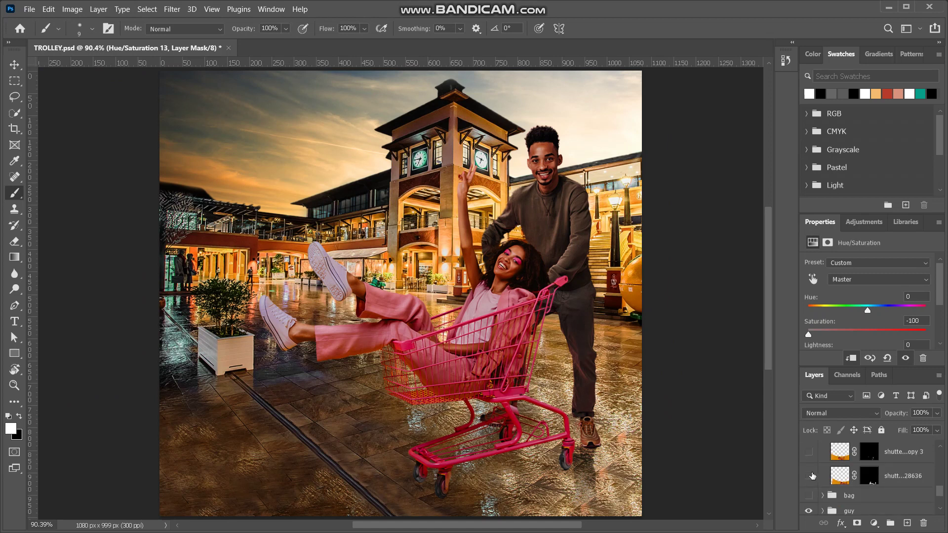
pyautogui.click(809, 475)
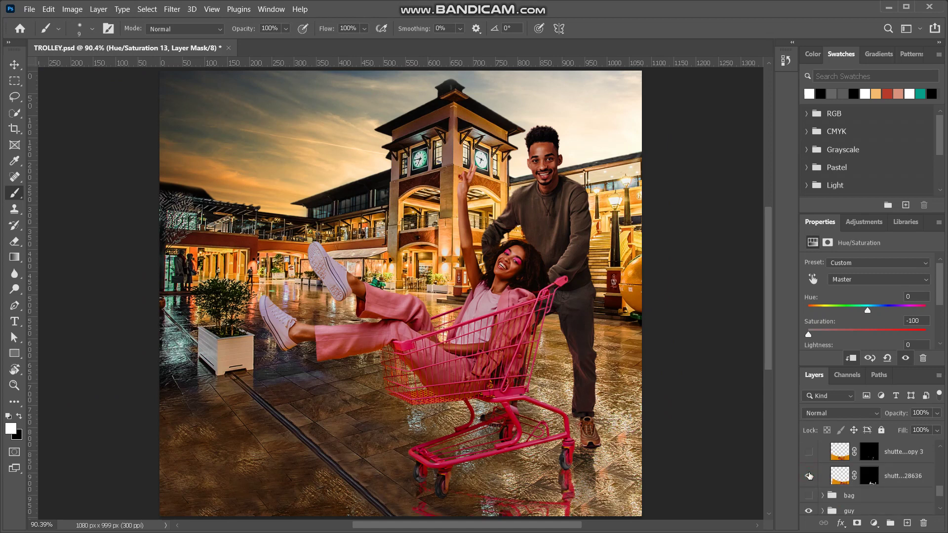
pyautogui.click(808, 475)
pyautogui.click(809, 476)
pyautogui.click(808, 451)
# Step: Collapse the gurl group and make the hidden bag group visible
pyautogui.scroll(1, 821, 459)
pyautogui.scroll(3, 823, 481)
pyautogui.scroll(4, 824, 485)
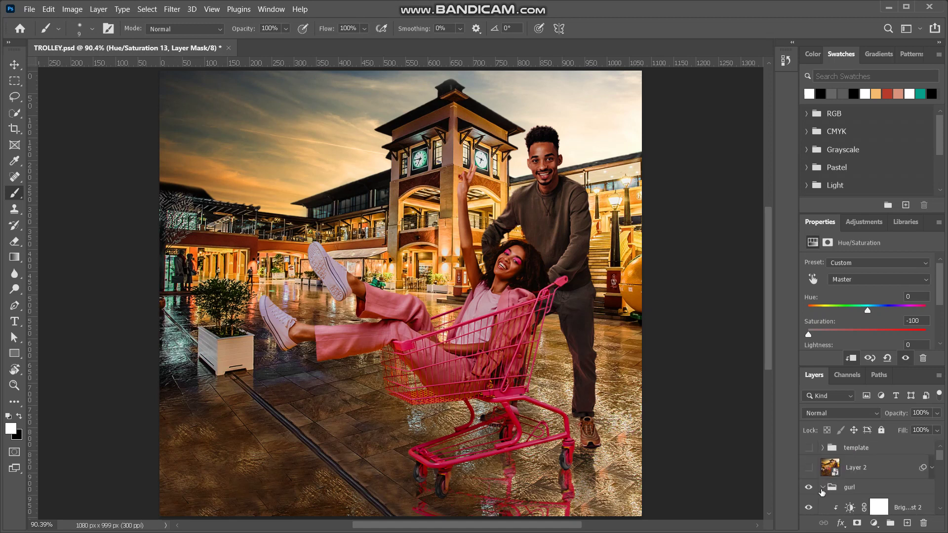
pyautogui.click(859, 488)
pyautogui.click(821, 487)
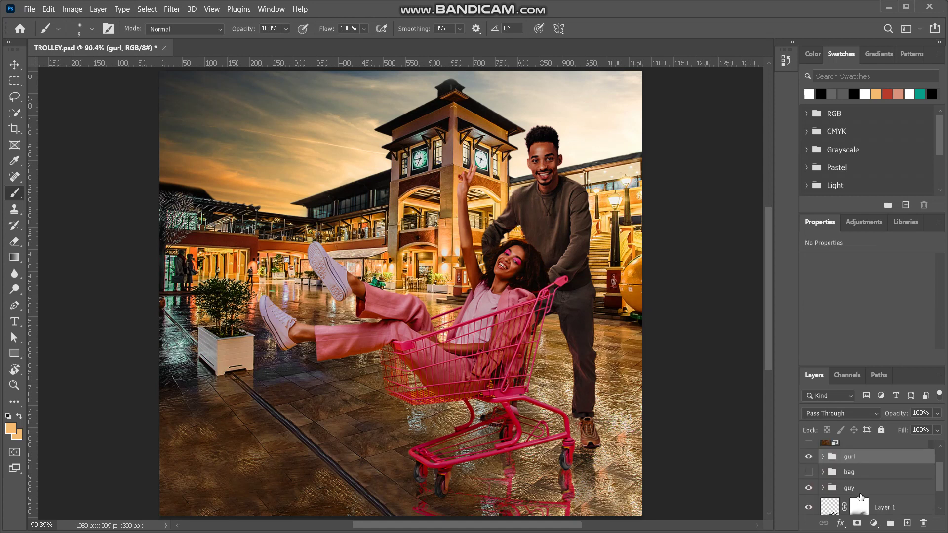
pyautogui.click(847, 472)
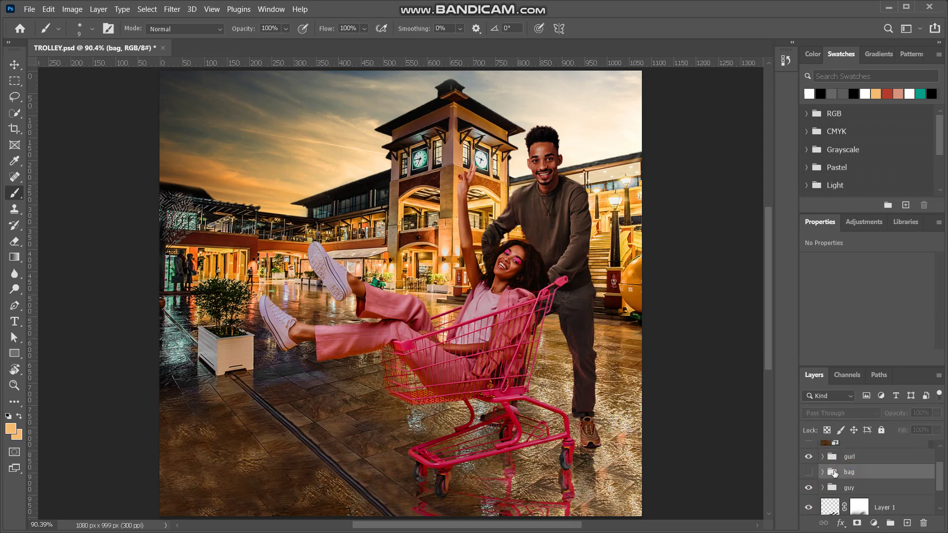
pyautogui.click(849, 462)
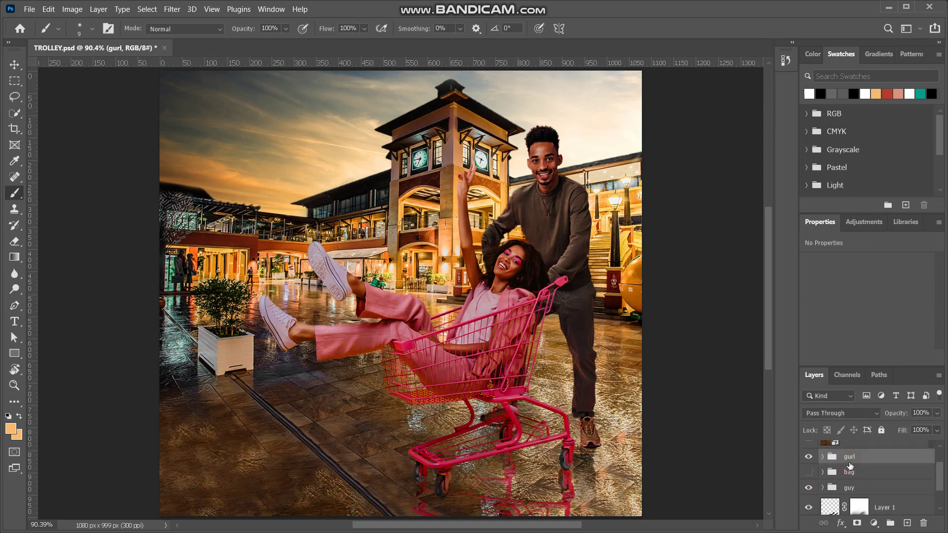
pyautogui.click(848, 472)
pyautogui.click(808, 472)
pyautogui.click(808, 472)
pyautogui.click(807, 472)
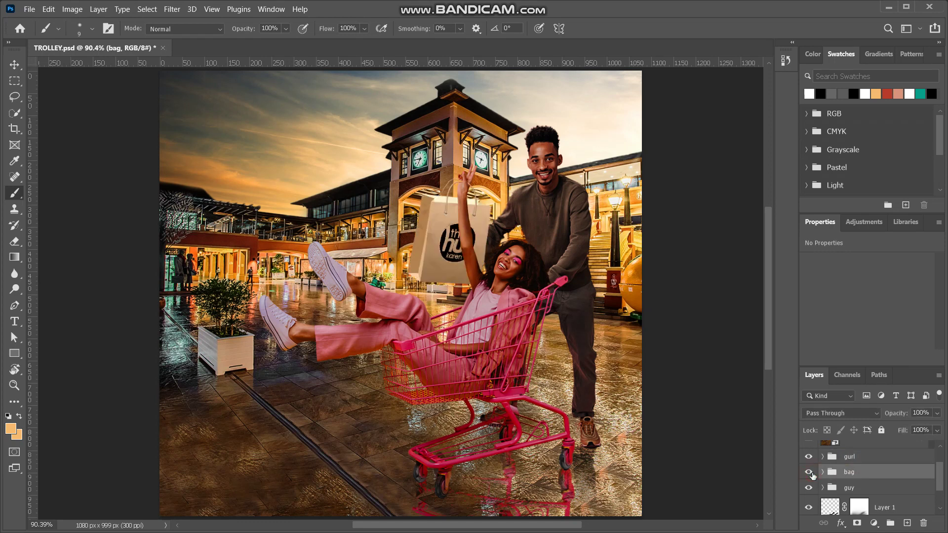
# Step: Expand the bag group, turn on its Curves 11 adjustment and select it
pyautogui.click(823, 473)
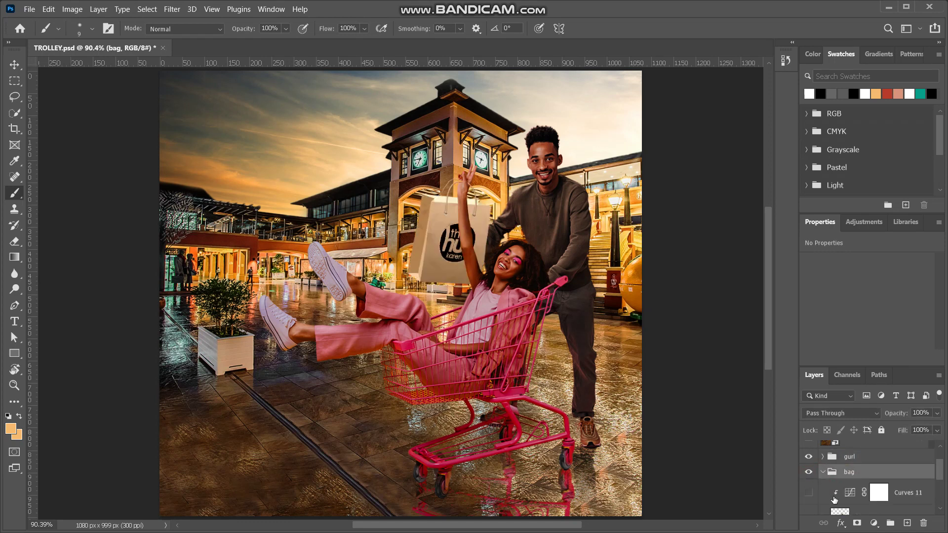
pyautogui.click(808, 493)
pyautogui.click(808, 492)
pyautogui.click(885, 495)
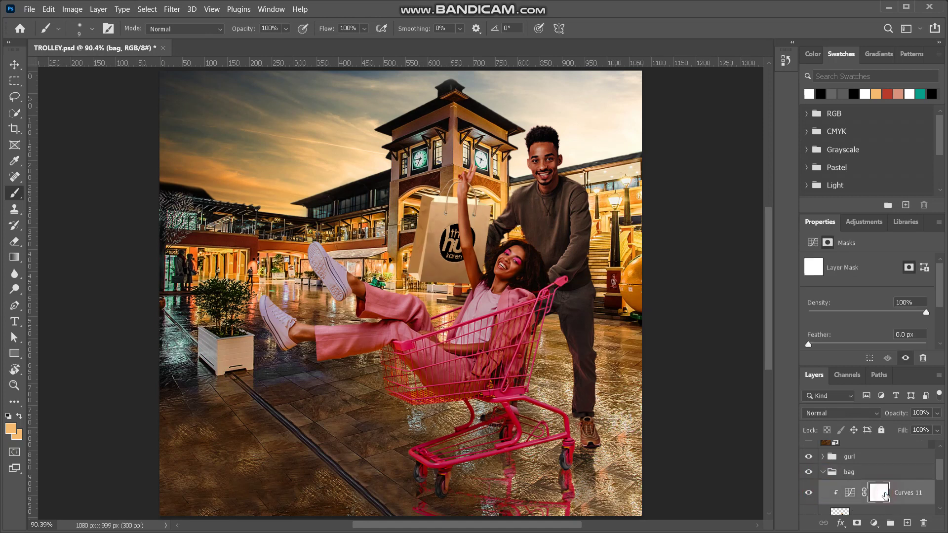
# Step: Add a dark grey Solid Color fill above Curves 11 and set its blend mode to Luminosity as a saturation and hue check
pyautogui.click(874, 524)
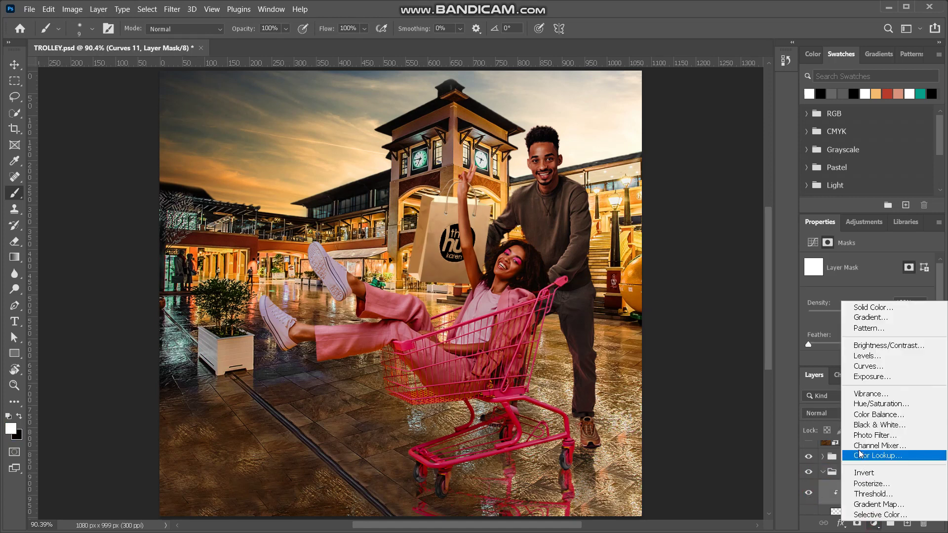
pyautogui.click(873, 307)
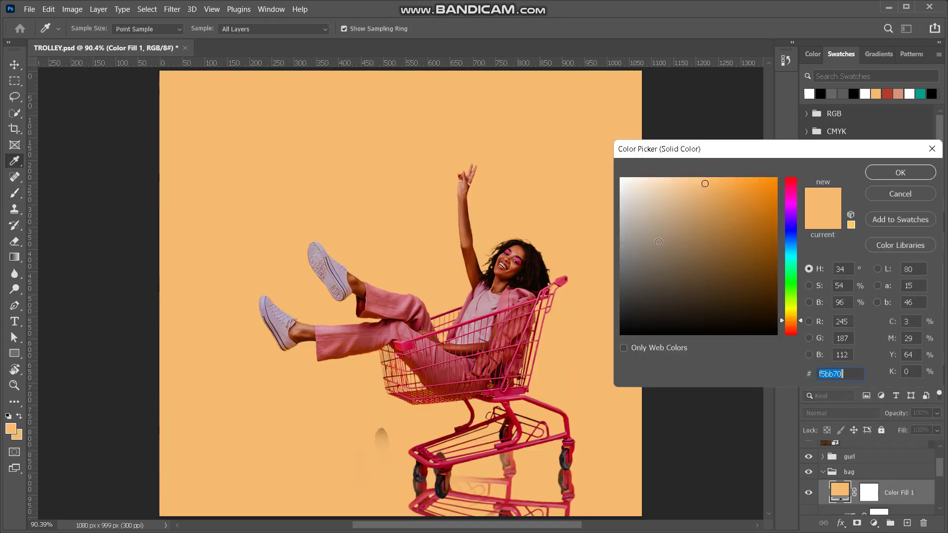
pyautogui.moveTo(658, 243)
pyautogui.mouseDown()
pyautogui.moveTo(635, 299)
pyautogui.moveTo(617, 308)
pyautogui.moveTo(620, 295)
pyautogui.mouseUp()
pyautogui.click(887, 174)
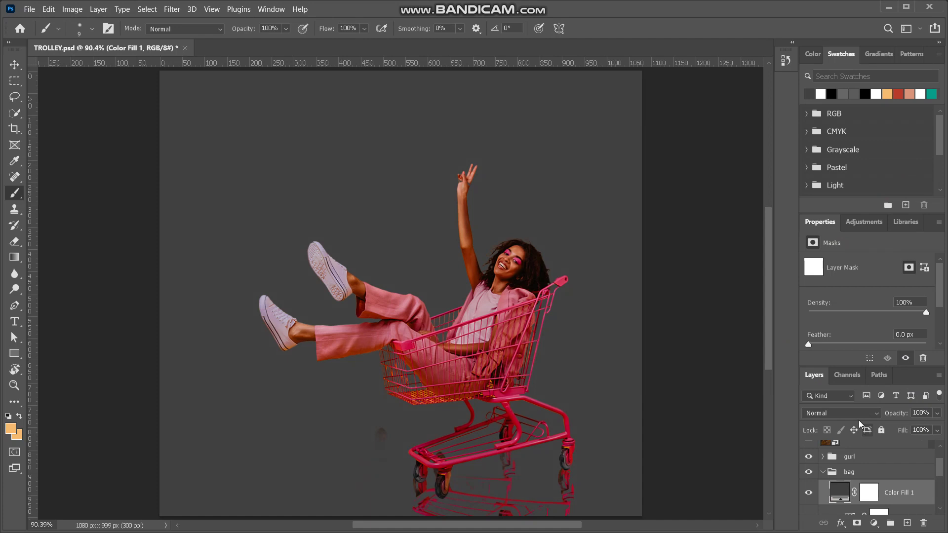
pyautogui.click(877, 414)
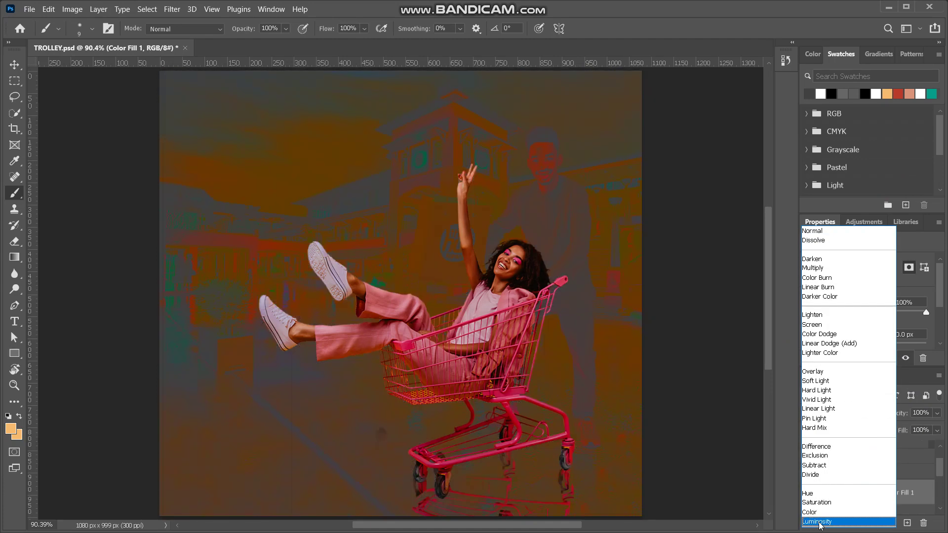
pyautogui.click(818, 522)
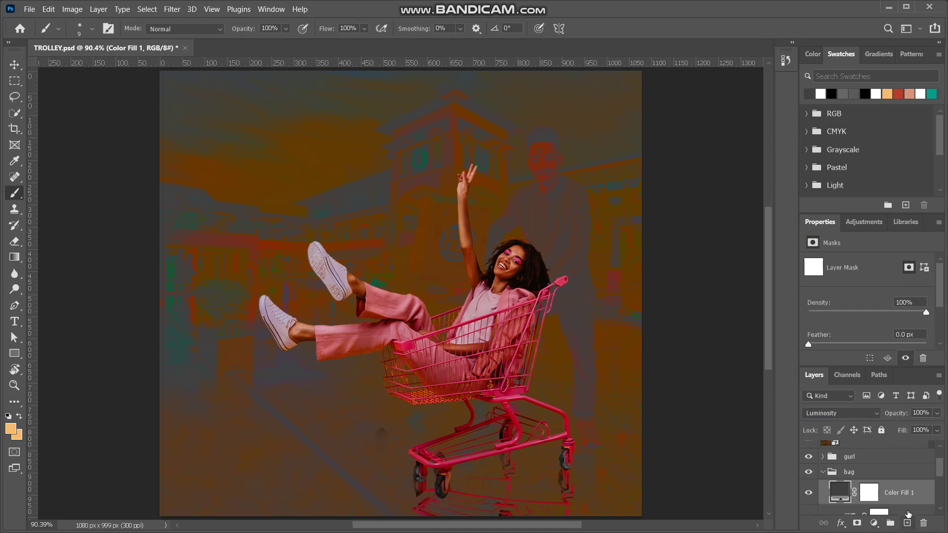
# Step: Add a Hue/Saturation adjustment clipped to the bag above Curves 11, with saturation +36
pyautogui.scroll(-2, 885, 497)
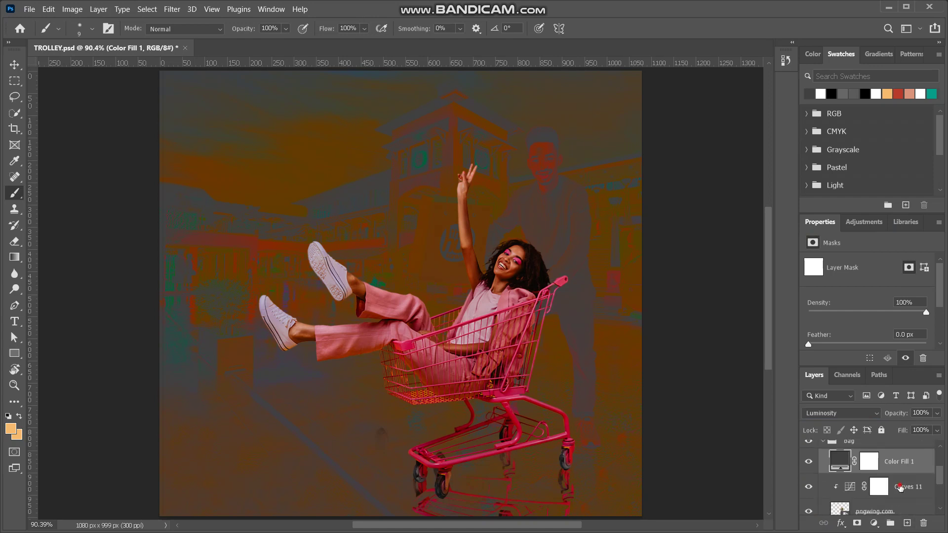
pyautogui.click(899, 489)
pyautogui.click(874, 523)
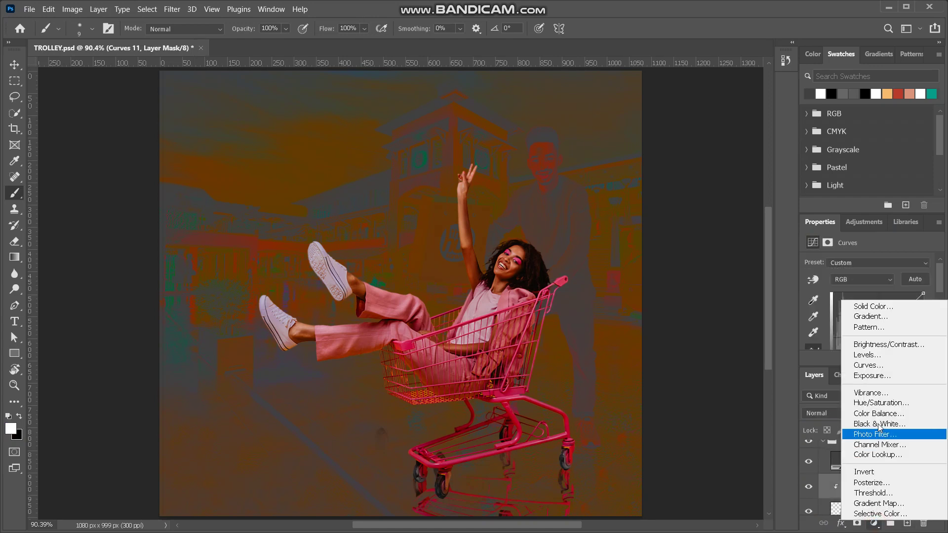
pyautogui.click(879, 402)
pyautogui.click(850, 358)
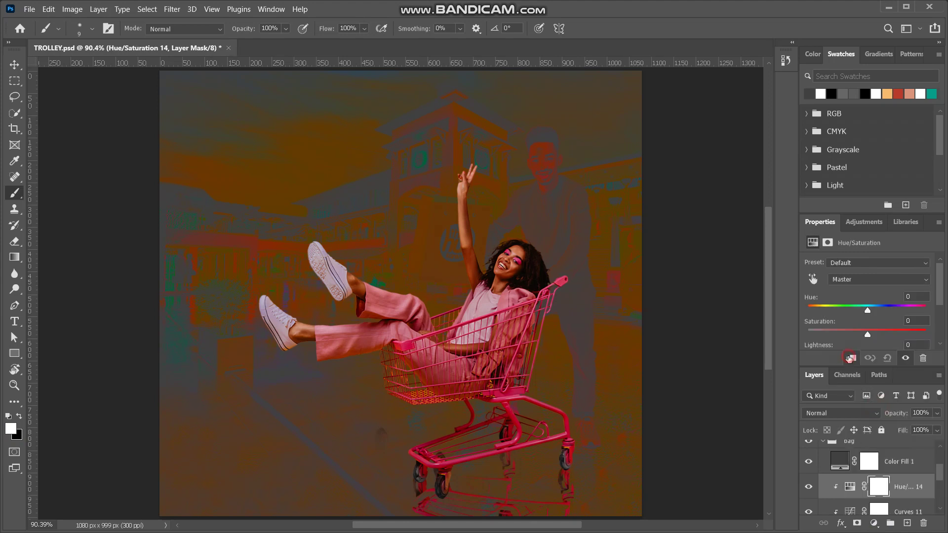
pyautogui.moveTo(867, 337); pyautogui.dragTo(844, 327)
# Step: Compare the bag with and without the check layer, and delete Color Fill 1
pyautogui.click(809, 463)
pyautogui.click(809, 463)
pyautogui.moveTo(839, 461); pyautogui.dragTo(854, 514)
pyautogui.click(845, 463)
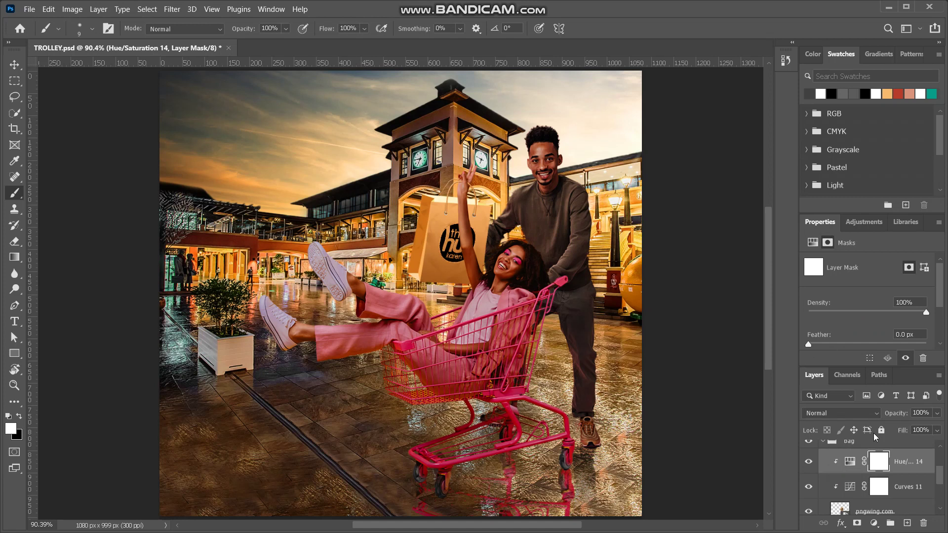
# Step: Shift the hue of Hue/Saturation 14 slightly toward negative and collapse the bag group
pyautogui.click(849, 461)
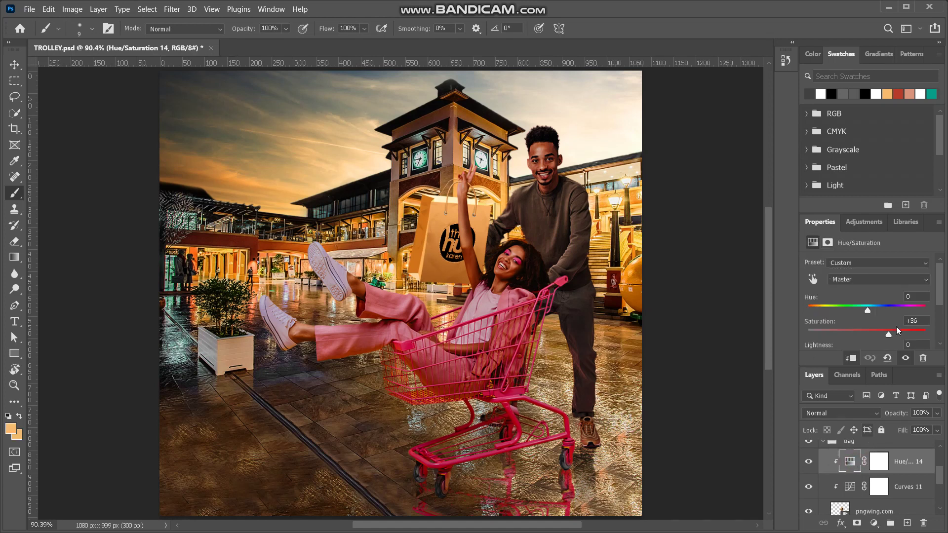
pyautogui.moveTo(867, 311); pyautogui.dragTo(866, 313)
pyautogui.click(822, 444)
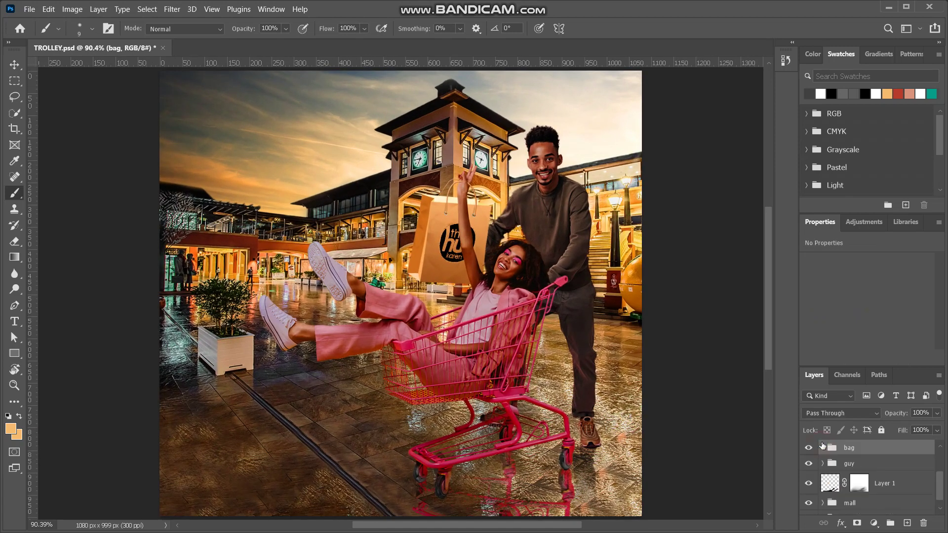
# Step: Delete the hidden Layer 2 smart object and the hidden template group above the gurl group
pyautogui.scroll(2, 852, 465)
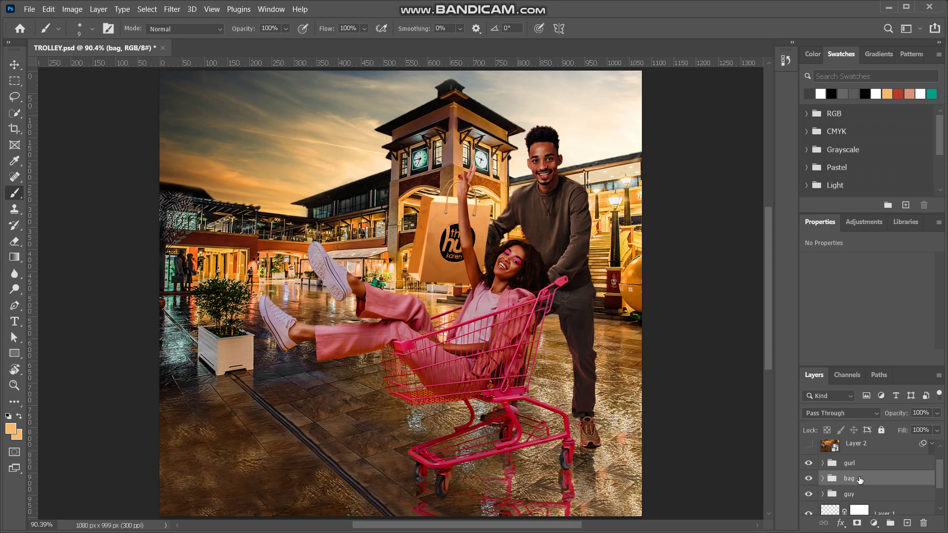
pyautogui.click(852, 444)
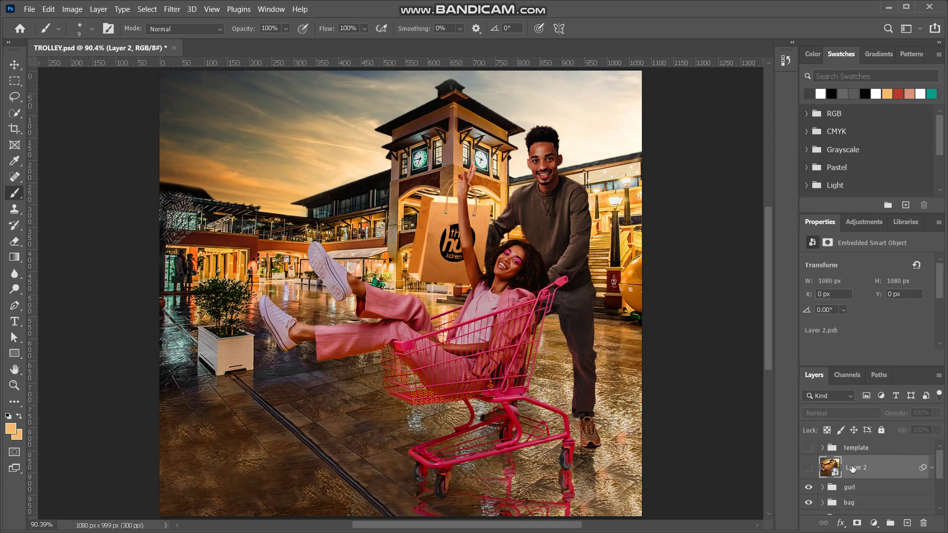
pyautogui.click(854, 487)
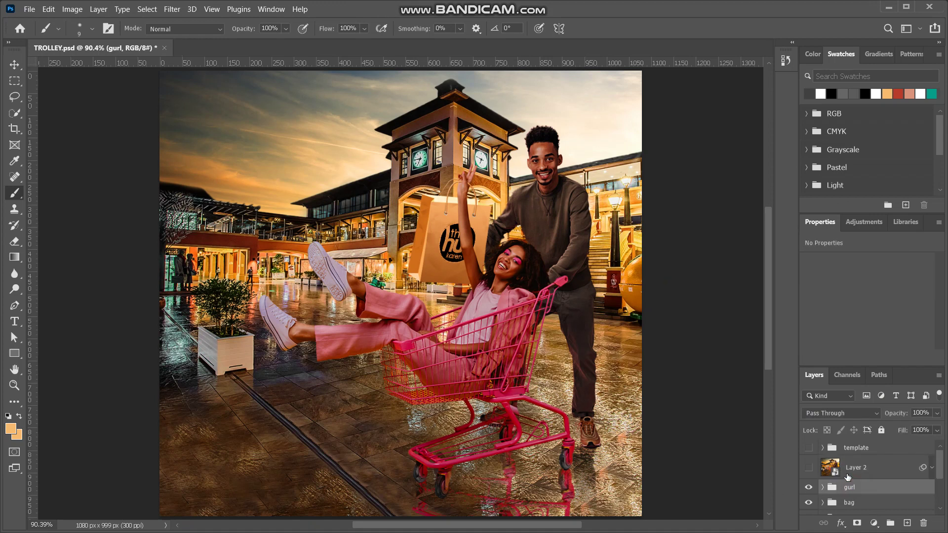
pyautogui.click(848, 469)
pyautogui.press('Delete')
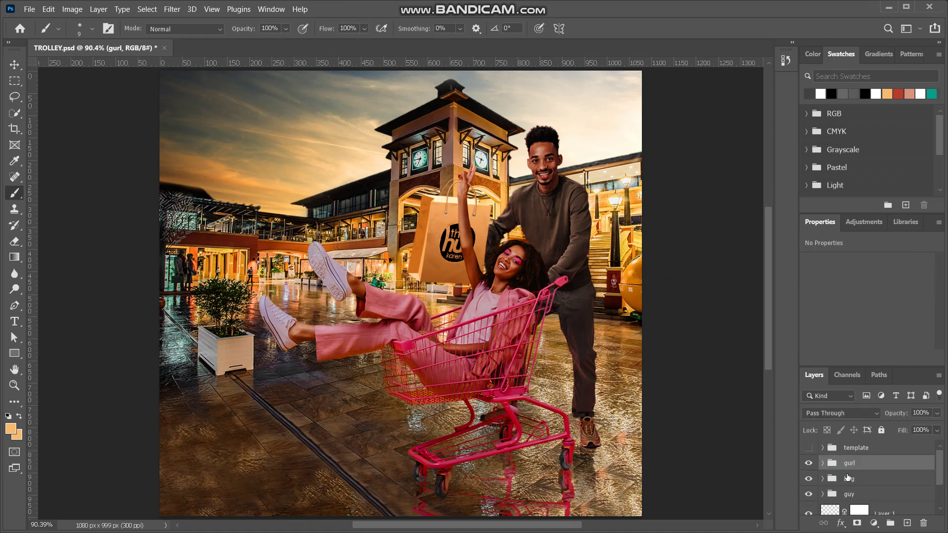
pyautogui.click(850, 448)
pyautogui.press('Delete')
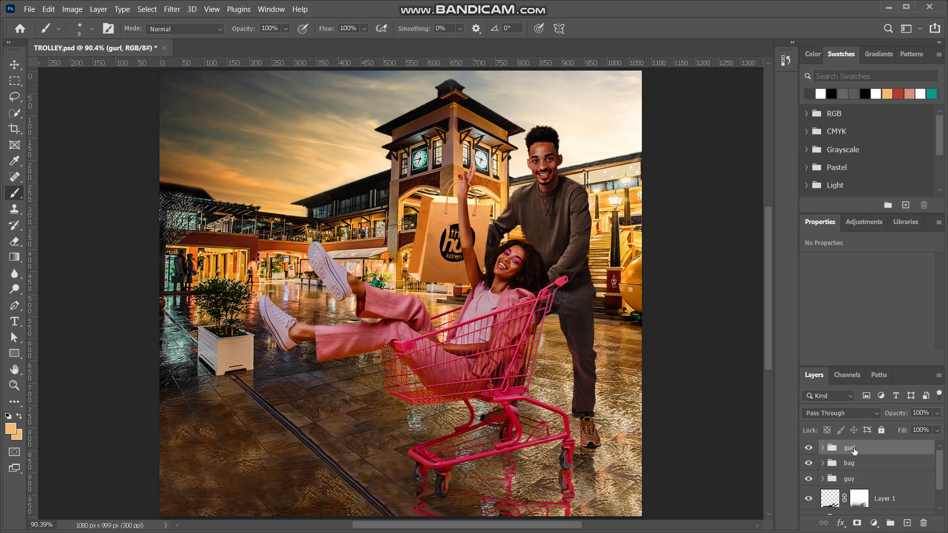
# Step: Stamp all visible layers into a new layer above the gurl group and convert it to a smart object
pyautogui.hotkey('ctrl', 'shift', 'alt', 'e')
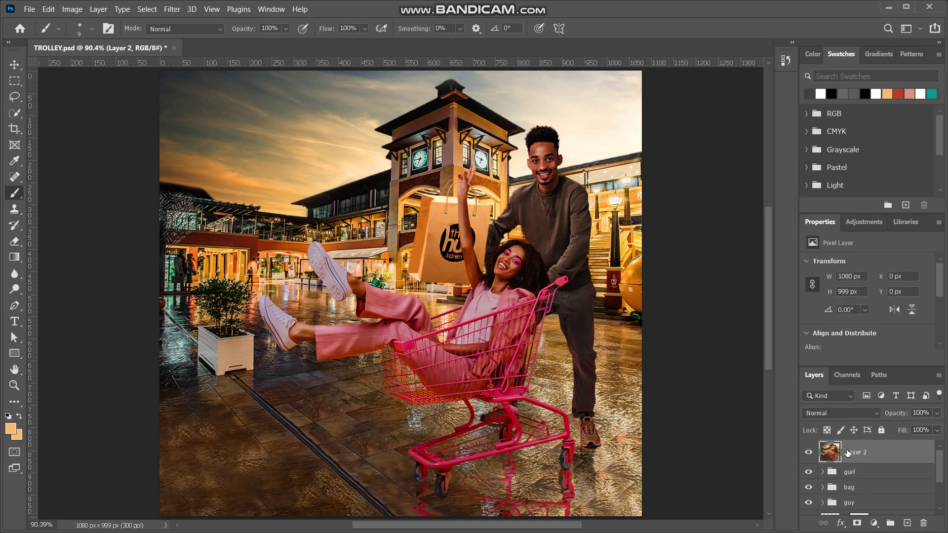
pyautogui.click(172, 9)
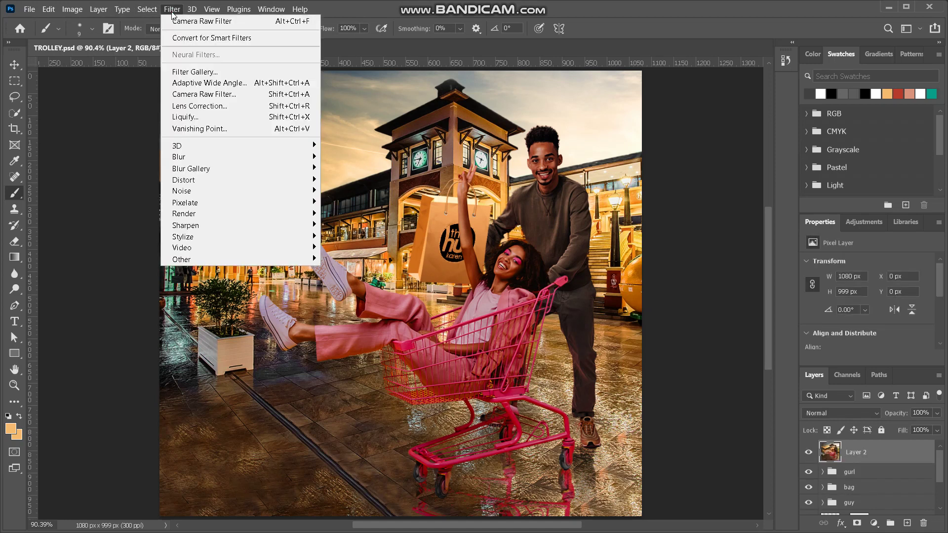
pyautogui.click(190, 40)
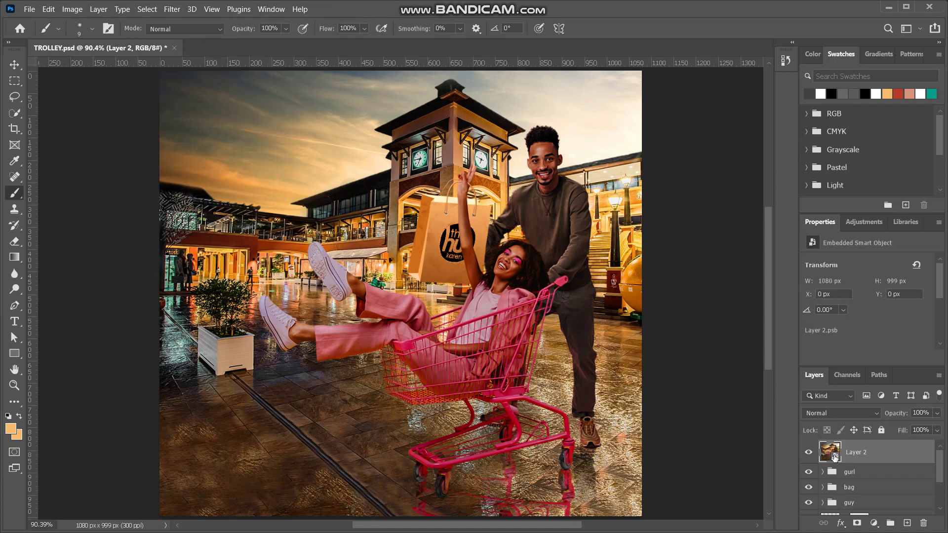
# Step: Apply the Camera Raw Filter to Layer 2 and set the reds' saturation in the Color Mixer to +3
pyautogui.click(172, 10)
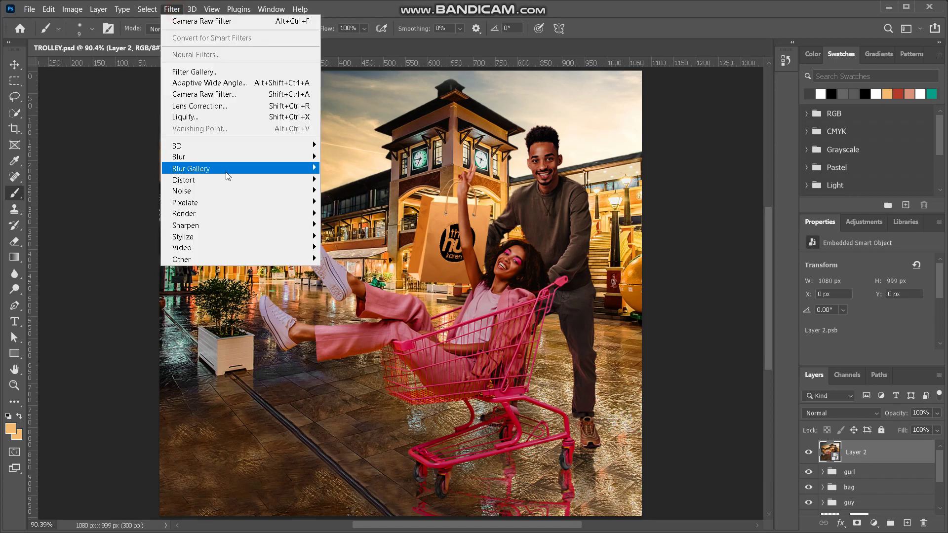
pyautogui.click(228, 97)
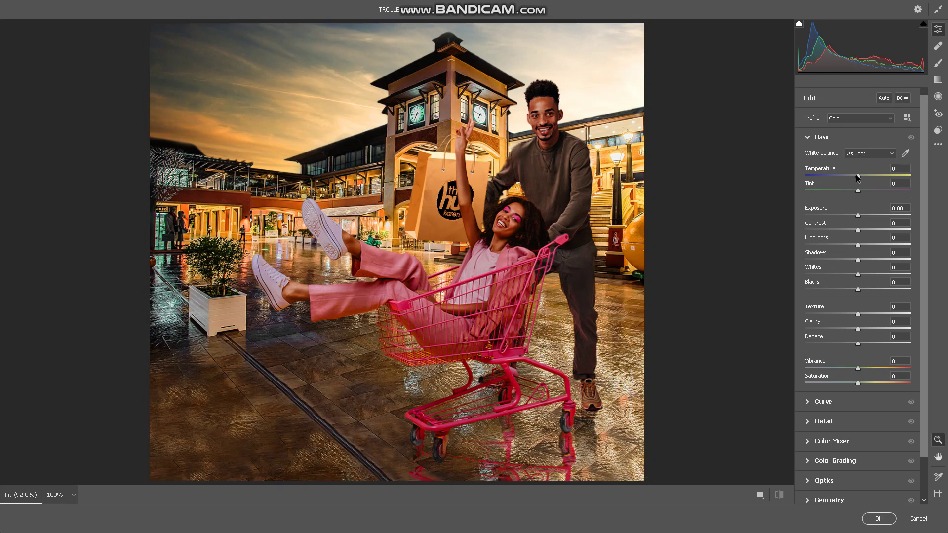
pyautogui.click(807, 139)
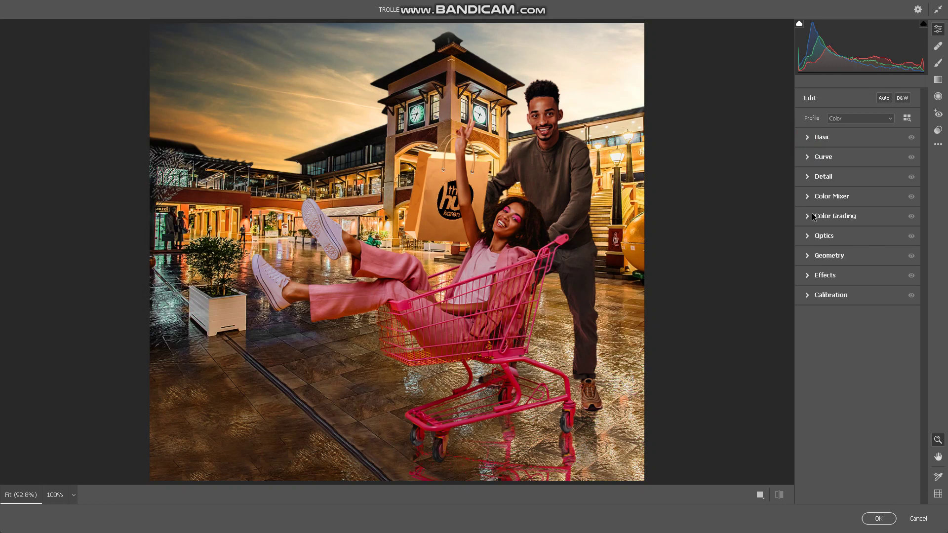
pyautogui.click(811, 197)
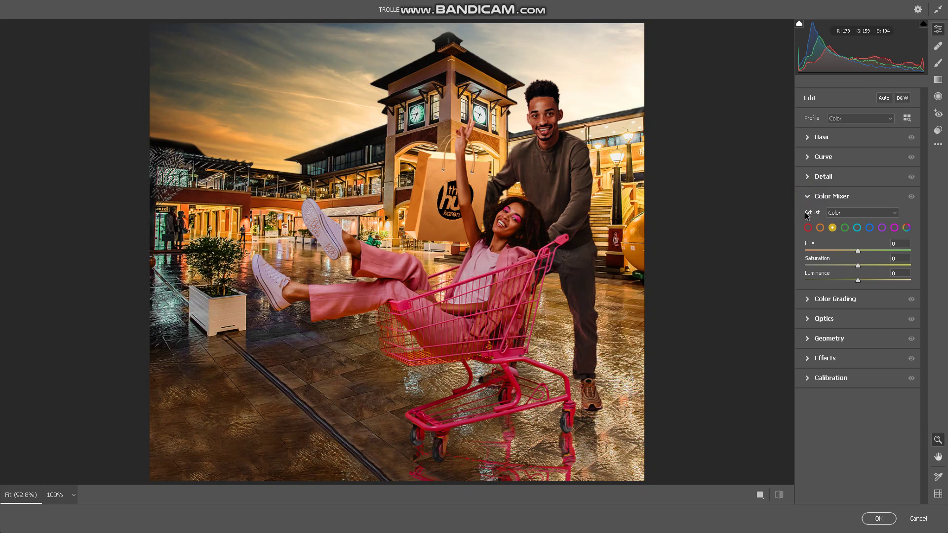
pyautogui.click(808, 228)
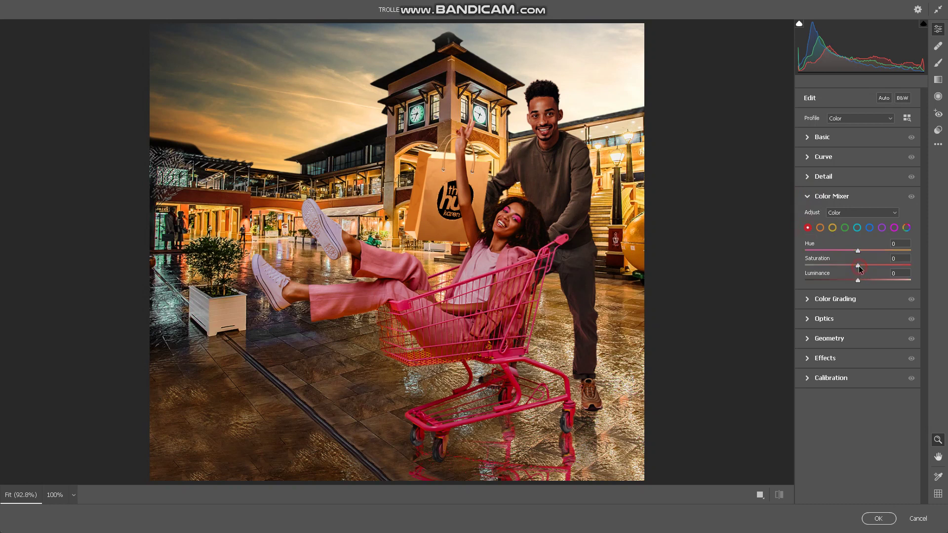
pyautogui.moveTo(858, 267)
pyautogui.mouseDown()
pyautogui.moveTo(827, 279)
pyautogui.moveTo(861, 273)
pyautogui.mouseUp()
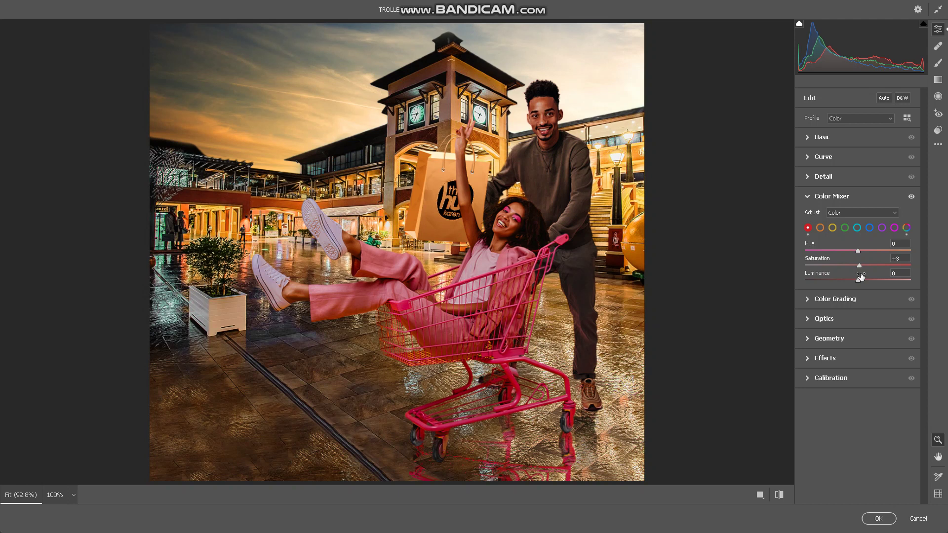
# Step: Warm the overall white balance in the Basic adjustments by setting the temperature to +8
pyautogui.click(809, 198)
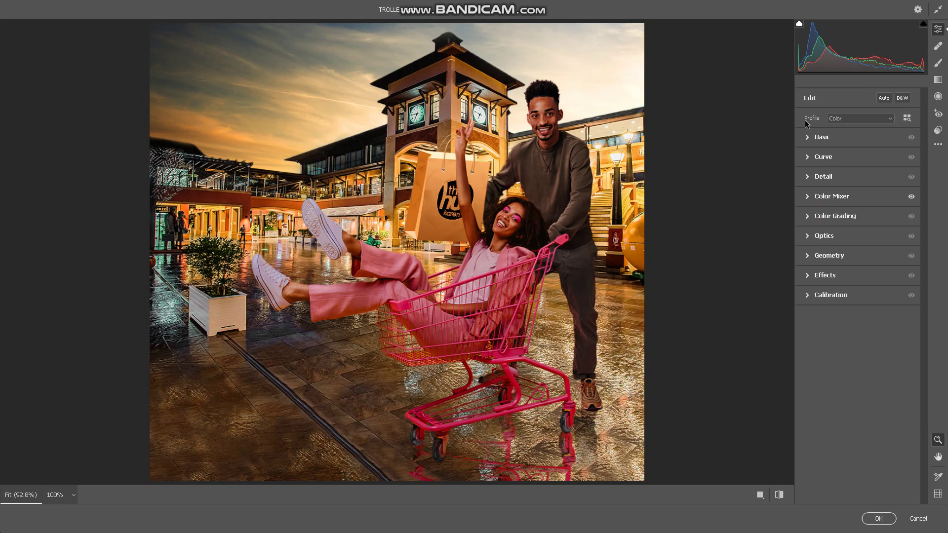
pyautogui.click(808, 139)
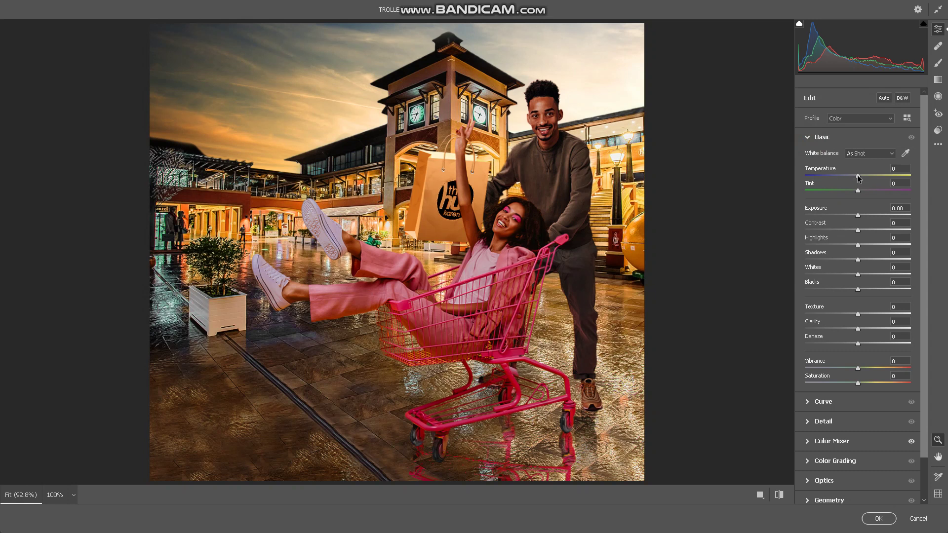
pyautogui.moveTo(858, 177)
pyautogui.mouseDown()
pyautogui.moveTo(826, 182)
pyautogui.moveTo(859, 180)
pyautogui.mouseUp()
pyautogui.moveTo(861, 180); pyautogui.dragTo(860, 181)
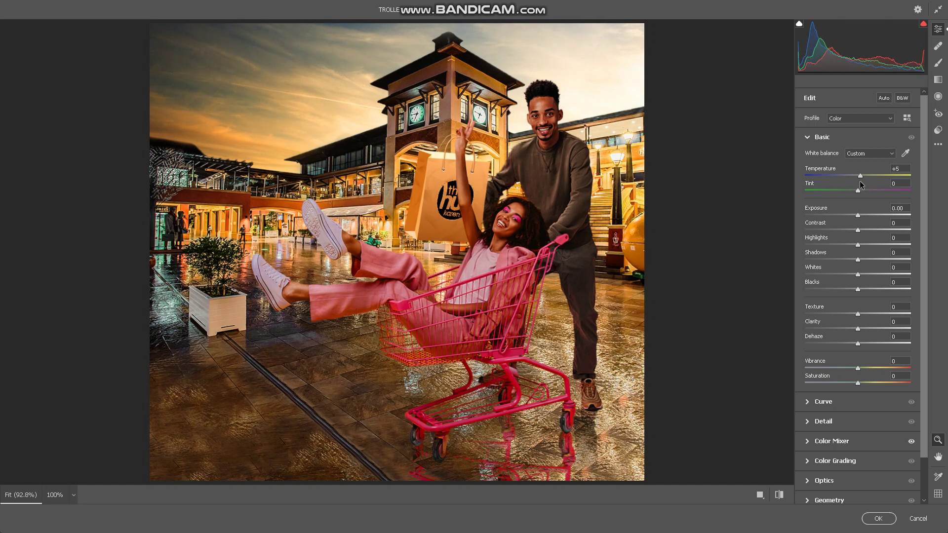
pyautogui.moveTo(860, 181); pyautogui.dragTo(861, 180)
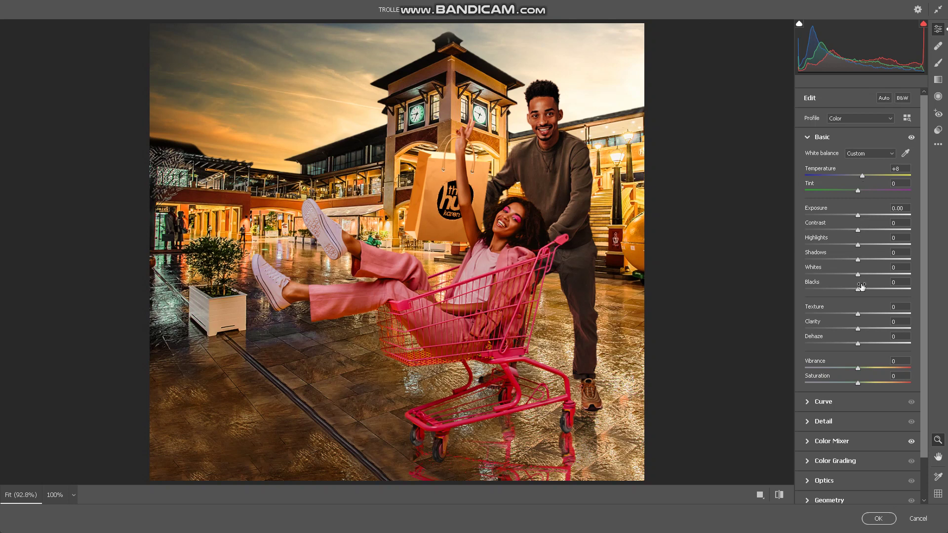
# Step: Set the Basic adjustments' texture to +2, clarity to +3 and dehaze to +5
pyautogui.scroll(-1, 860, 289)
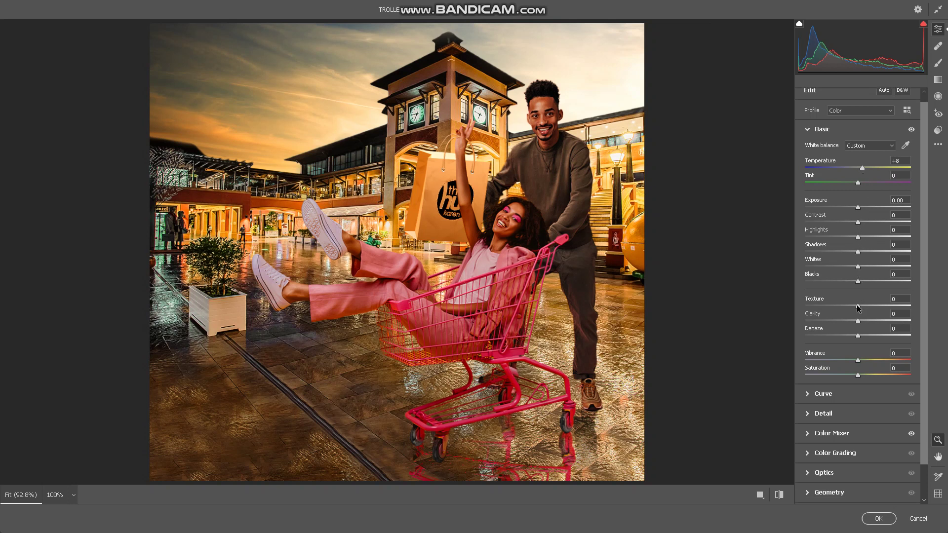
pyautogui.moveTo(857, 307)
pyautogui.mouseDown()
pyautogui.moveTo(910, 306)
pyautogui.moveTo(859, 321)
pyautogui.mouseUp()
pyautogui.moveTo(857, 321); pyautogui.dragTo(859, 322)
pyautogui.moveTo(857, 336)
pyautogui.mouseDown()
pyautogui.moveTo(844, 337)
pyautogui.moveTo(860, 338)
pyautogui.mouseUp()
# Step: Boost the image's overall colour by setting the vibrance to +4 and the saturation to +16
pyautogui.scroll(-1, 860, 337)
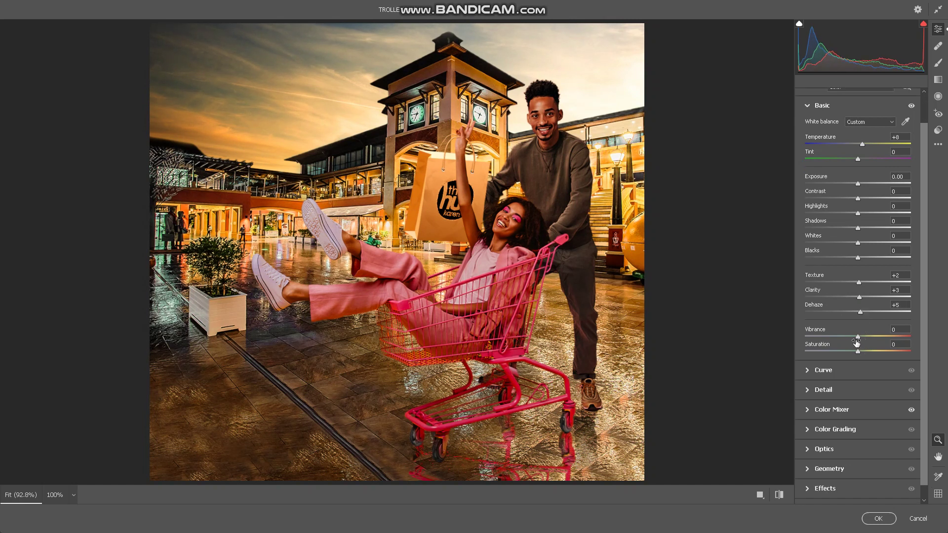
pyautogui.moveTo(857, 337)
pyautogui.mouseDown()
pyautogui.moveTo(849, 338)
pyautogui.moveTo(859, 337)
pyautogui.mouseUp()
pyautogui.moveTo(857, 351)
pyautogui.mouseDown()
pyautogui.moveTo(866, 352)
pyautogui.moveTo(832, 352)
pyautogui.moveTo(881, 352)
pyautogui.moveTo(854, 351)
pyautogui.moveTo(866, 351)
pyautogui.mouseUp()
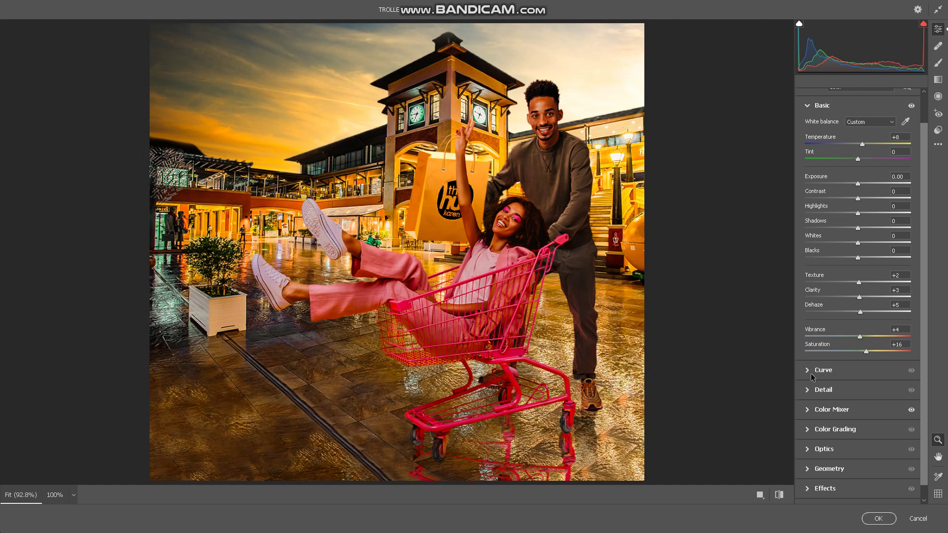
# Step: Open the Detail adjustments for sharpening and noise reduction
pyautogui.click(805, 392)
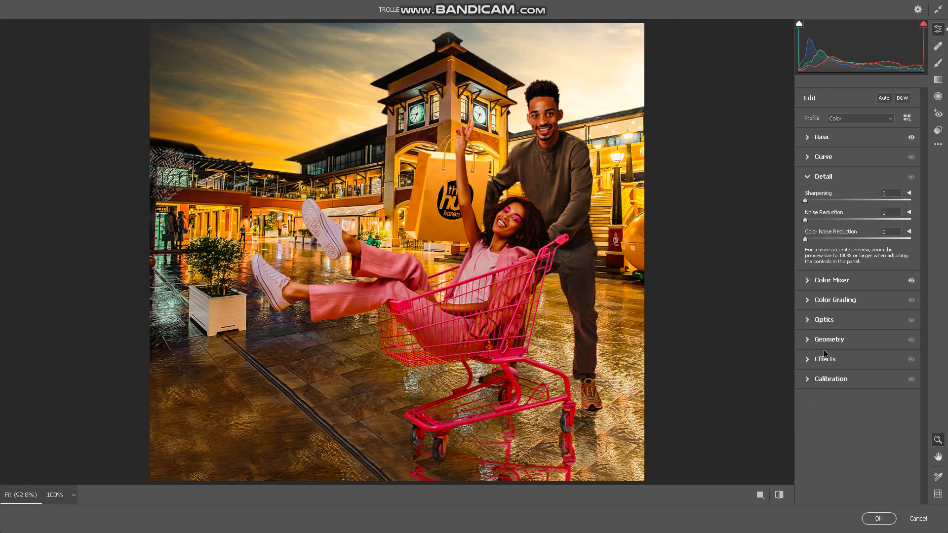